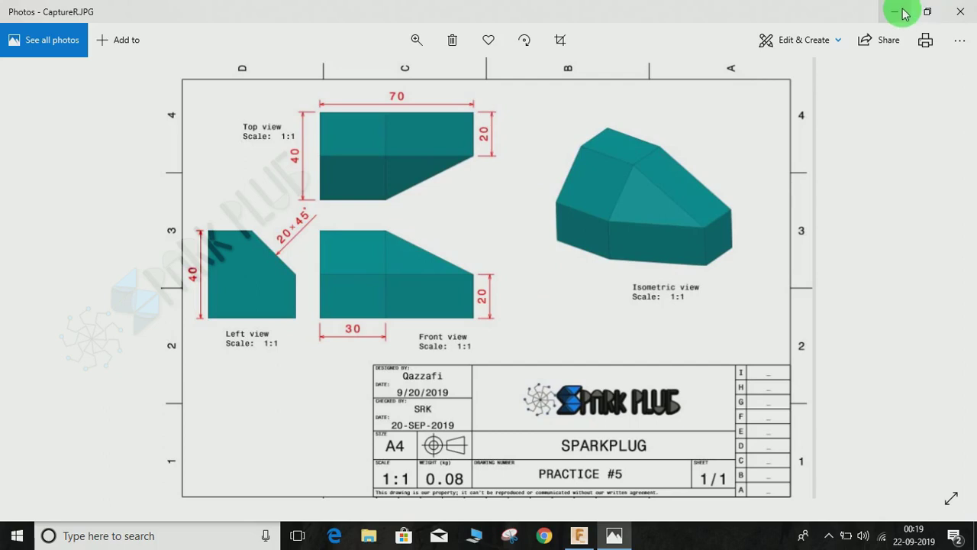
# Step: Switch to Fusion 360 and start a sketch on the horizontal origin plane of a new design
pyautogui.click(578, 535)
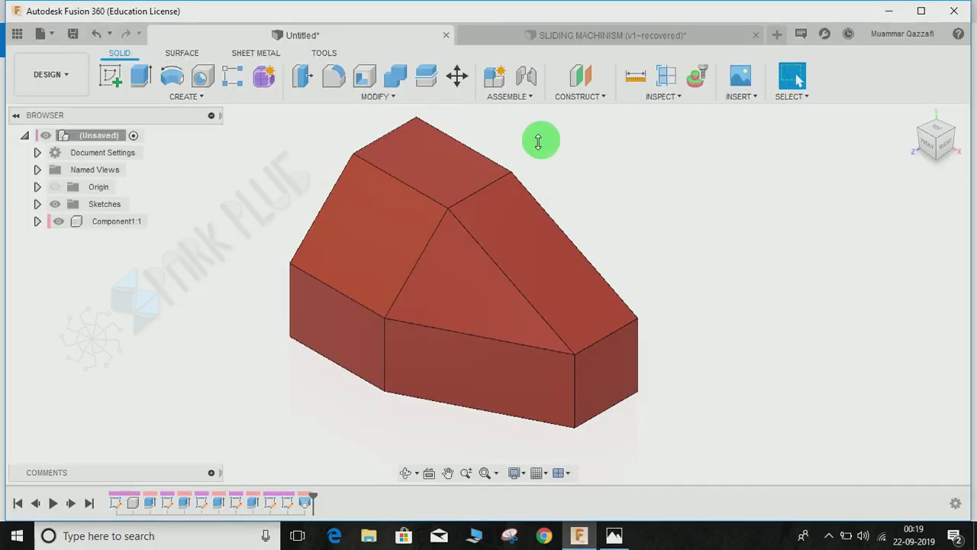
pyautogui.click(779, 36)
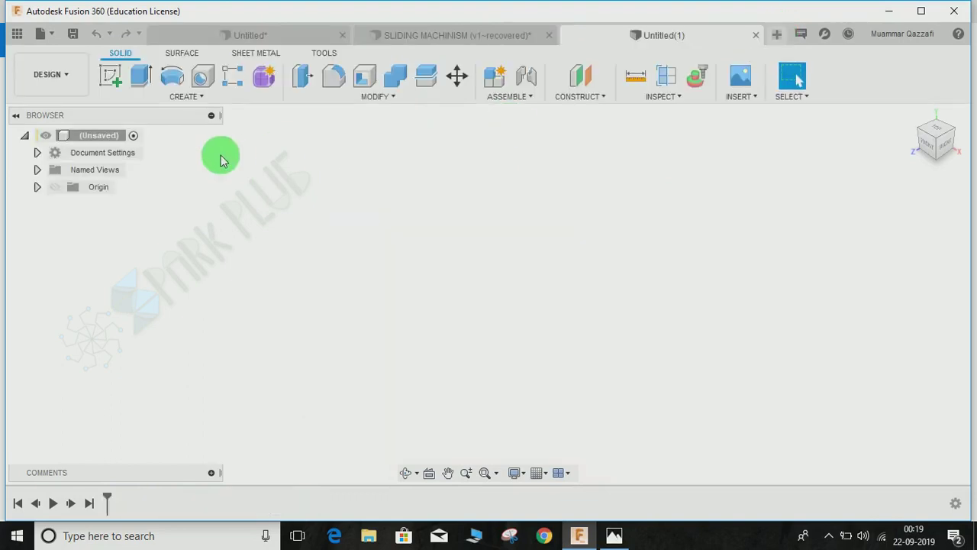
pyautogui.click(99, 79)
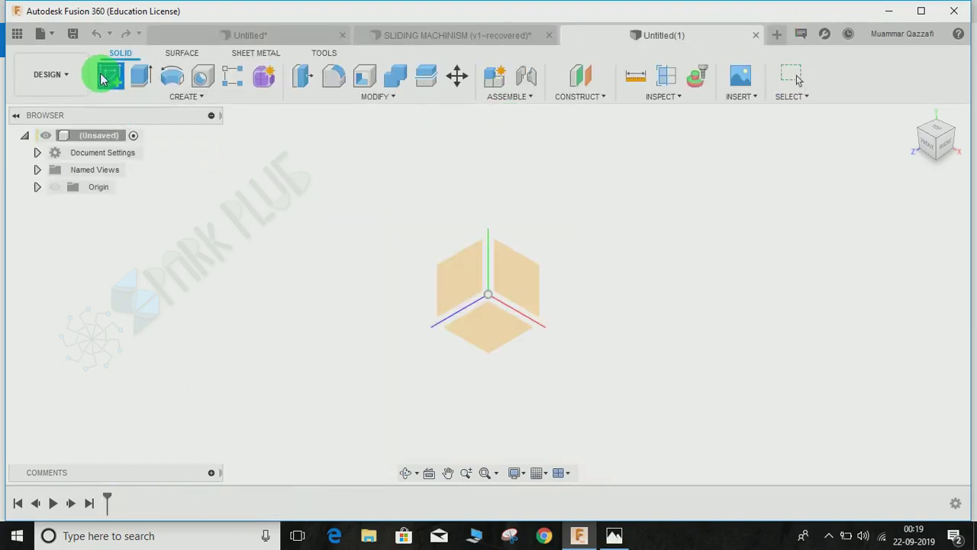
pyautogui.click(496, 332)
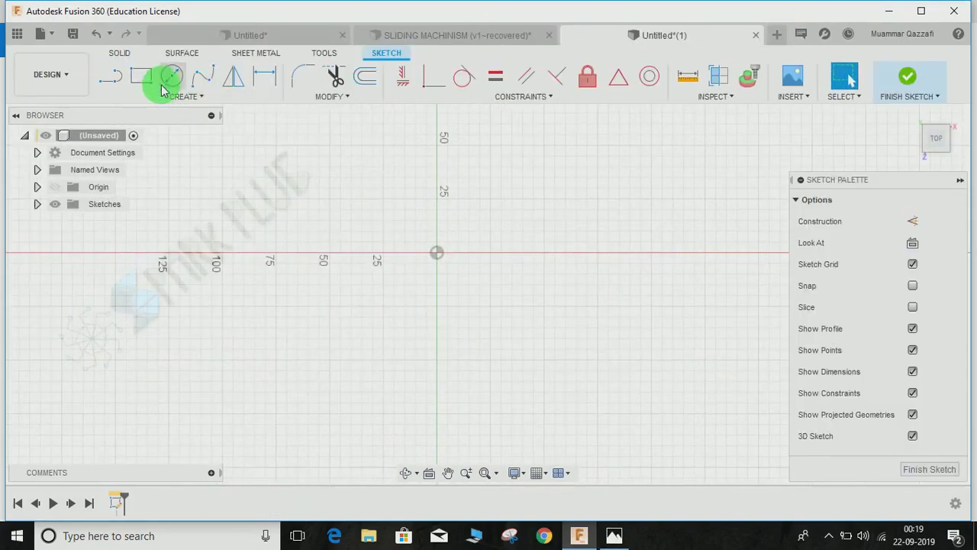
# Step: Sketch a two-point rectangle about 113 mm wide and 73 mm high around the origin
pyautogui.click(142, 76)
pyautogui.click(289, 179)
pyautogui.click(532, 337)
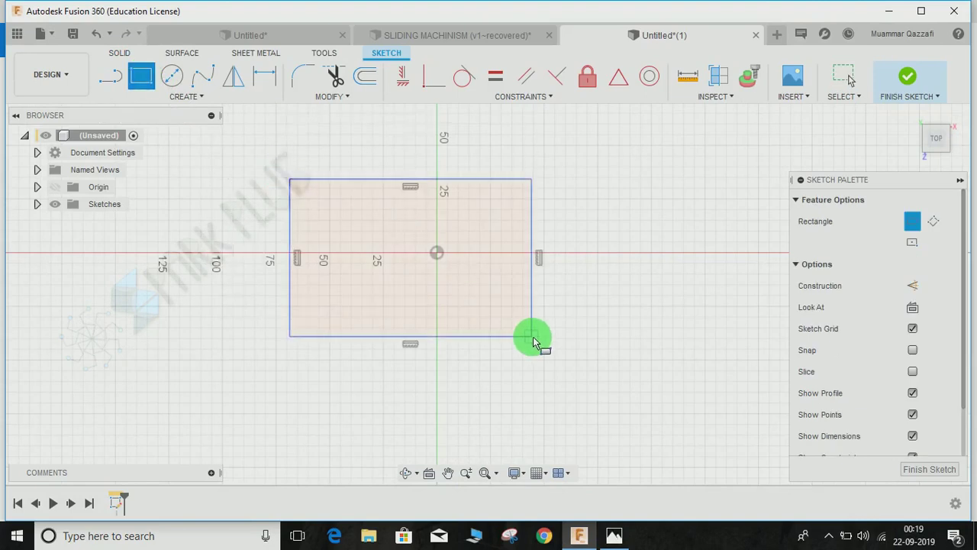
# Step: Dimension the rectangle to 70 mm wide and 40 mm high, and finish the sketch
pyautogui.press('d')
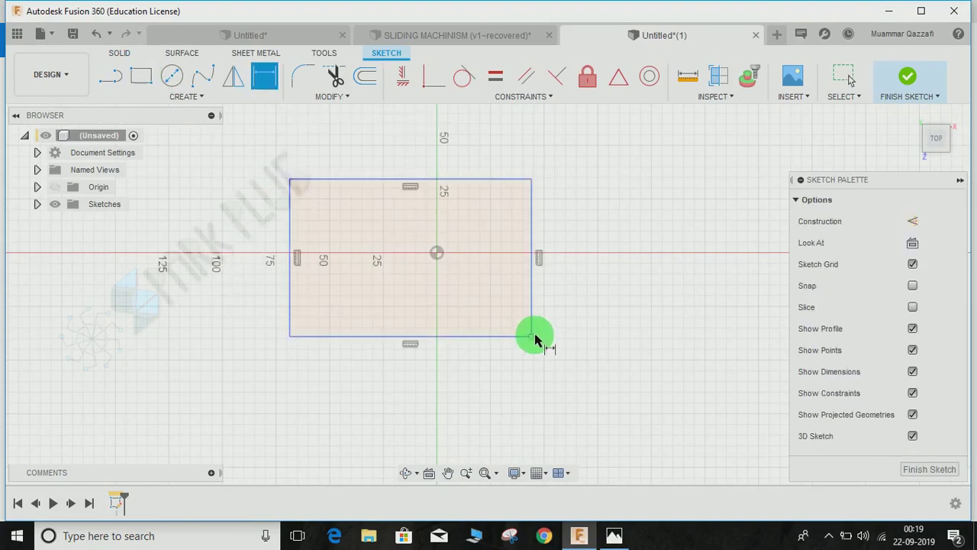
pyautogui.click(340, 180)
pyautogui.click(357, 153)
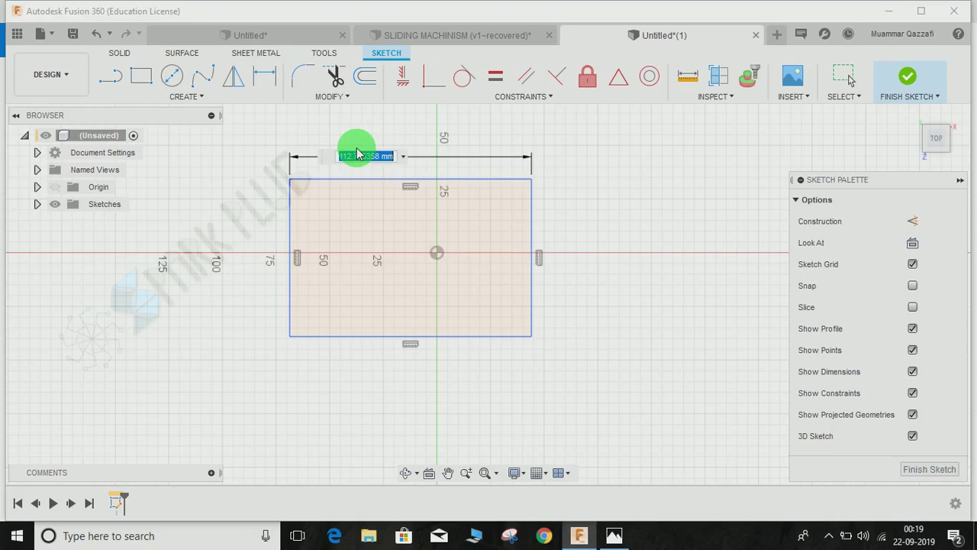
pyautogui.press('Return')
pyautogui.write('70')
pyautogui.press('Return')
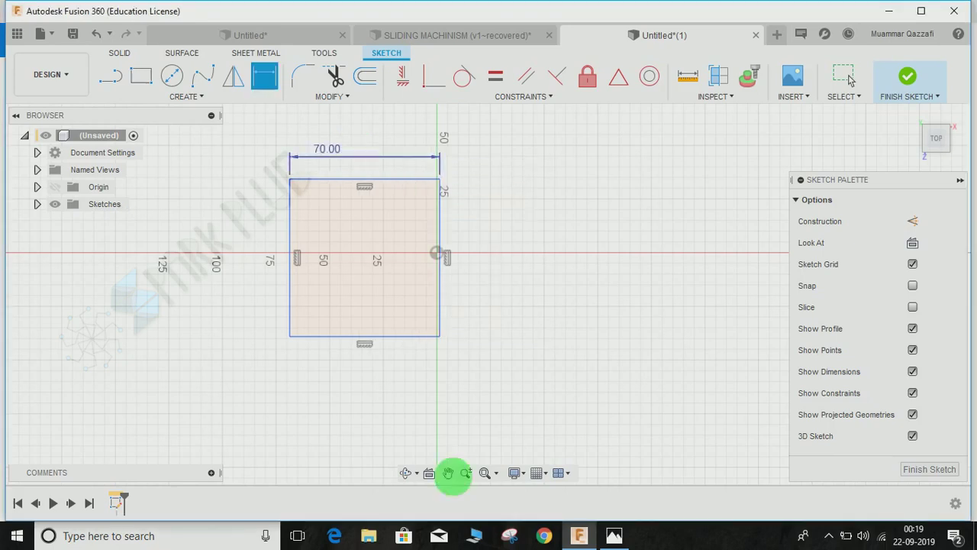
pyautogui.click(290, 297)
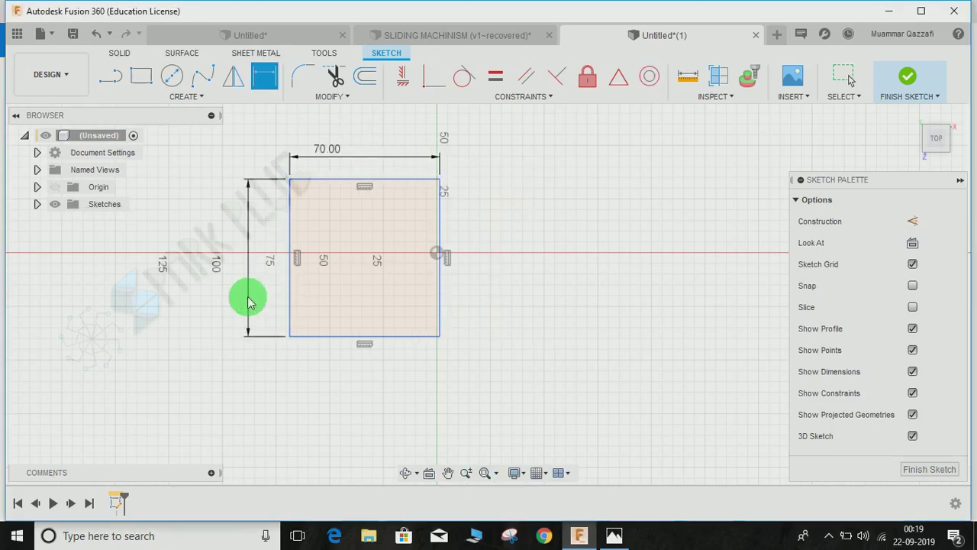
pyautogui.click(248, 299)
pyautogui.press('Return')
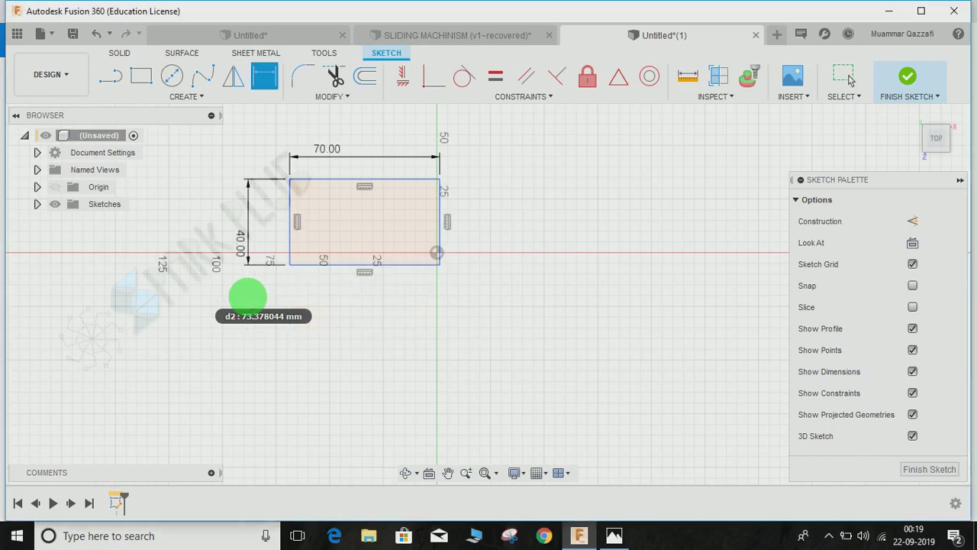
pyautogui.click(908, 86)
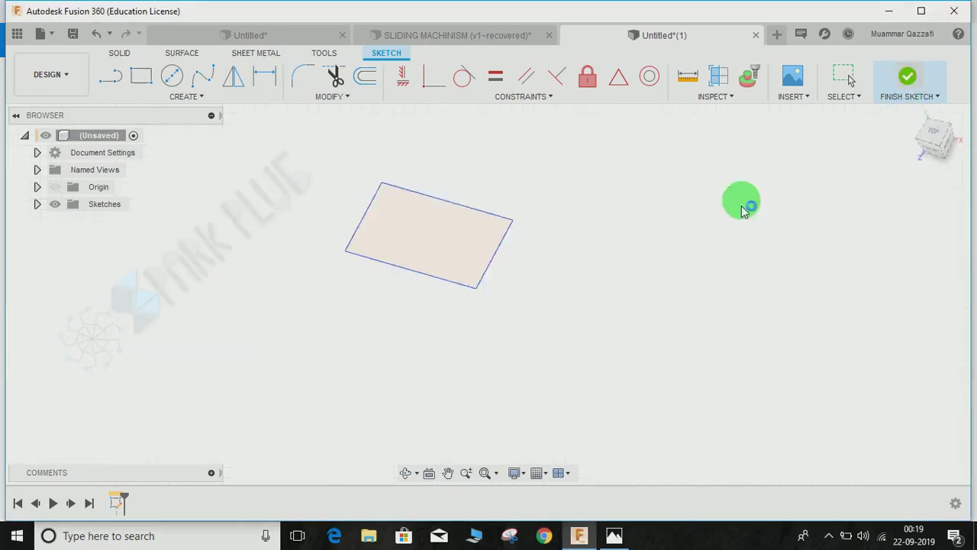
# Step: Extrude the rectangular profile upward 40 mm on one side as a new component
pyautogui.click(140, 84)
pyautogui.click(449, 288)
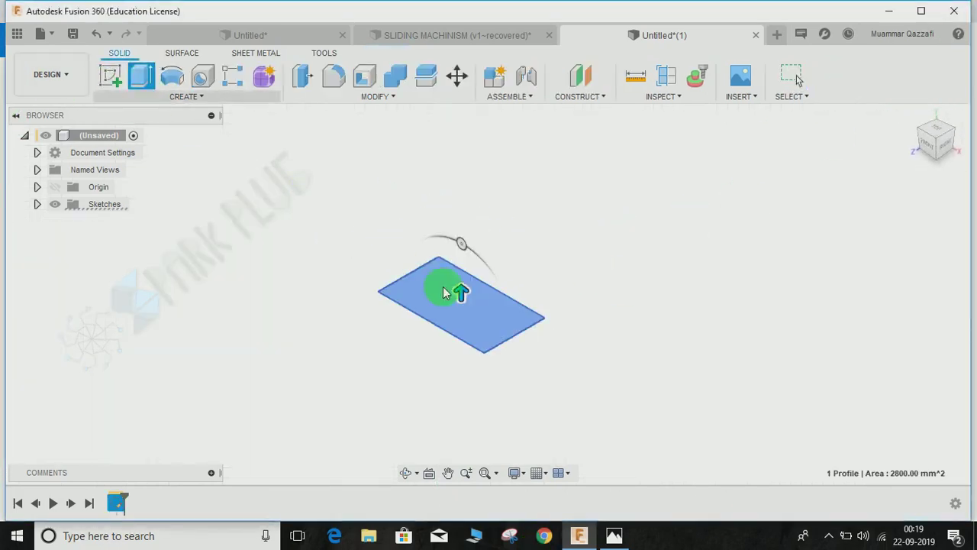
pyautogui.moveTo(461, 290); pyautogui.dragTo(461, 205)
pyautogui.click(458, 288)
pyautogui.click(477, 284)
pyautogui.click(895, 287)
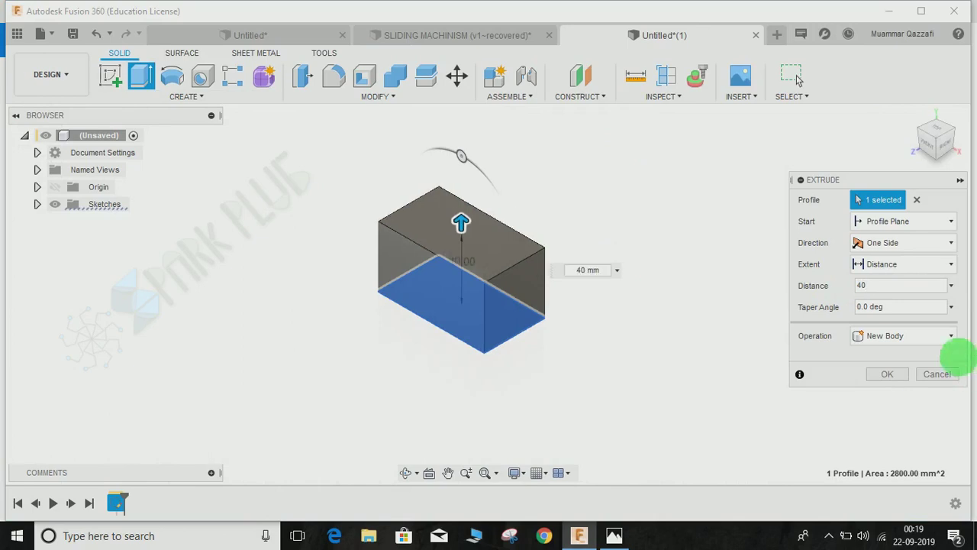
pyautogui.click(945, 336)
pyautogui.click(890, 423)
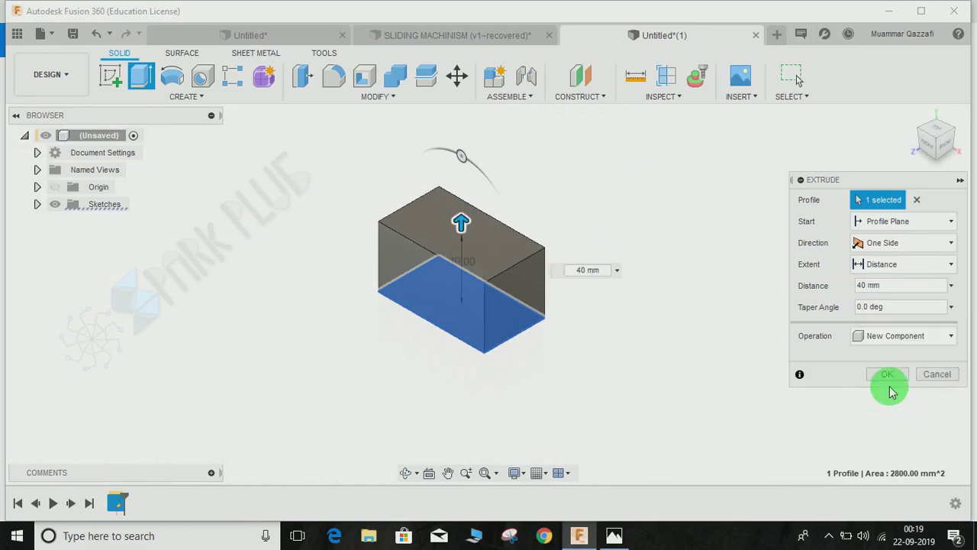
pyautogui.click(888, 377)
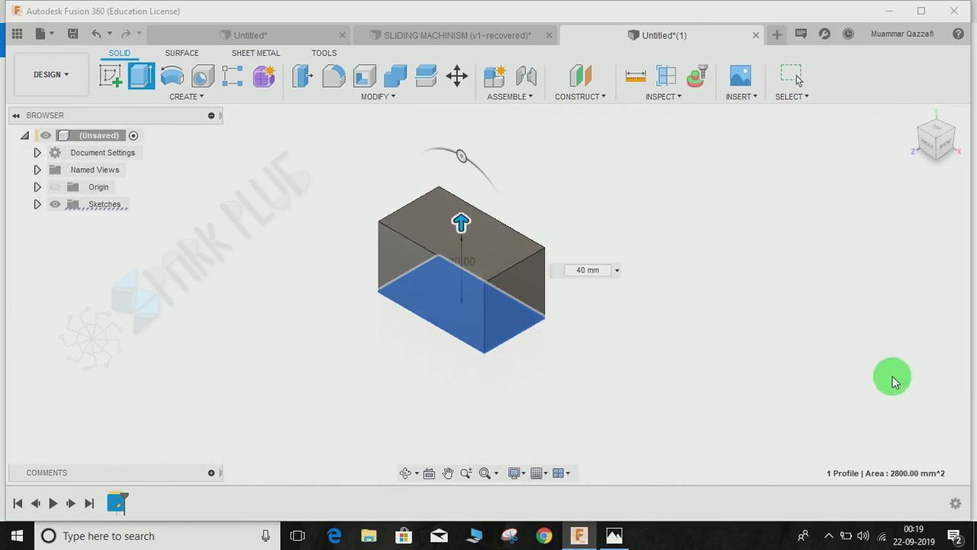
# Step: After checking the reference drawing in Photos, sketch a diagonal line across the front-right corner of the block's top face
pyautogui.click(615, 536)
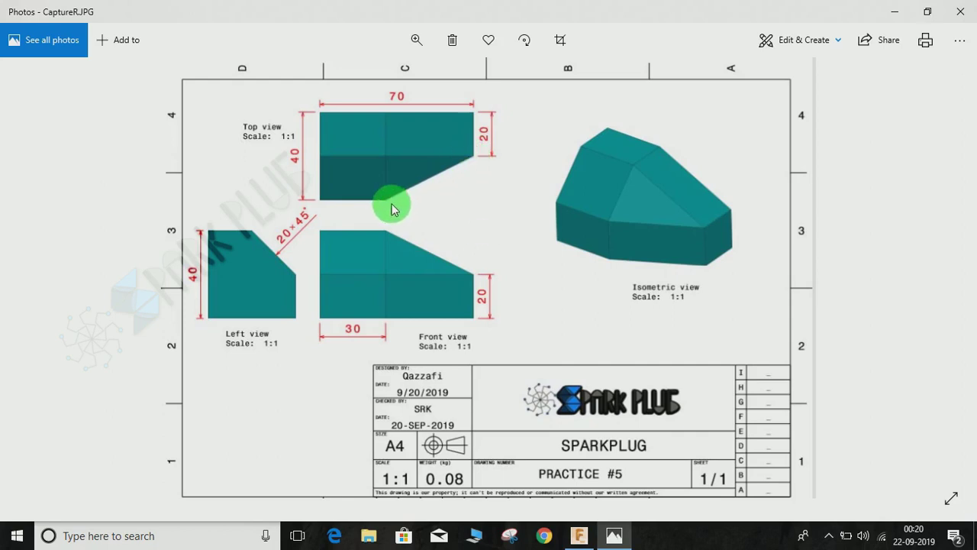
pyautogui.click(895, 13)
pyautogui.click(110, 75)
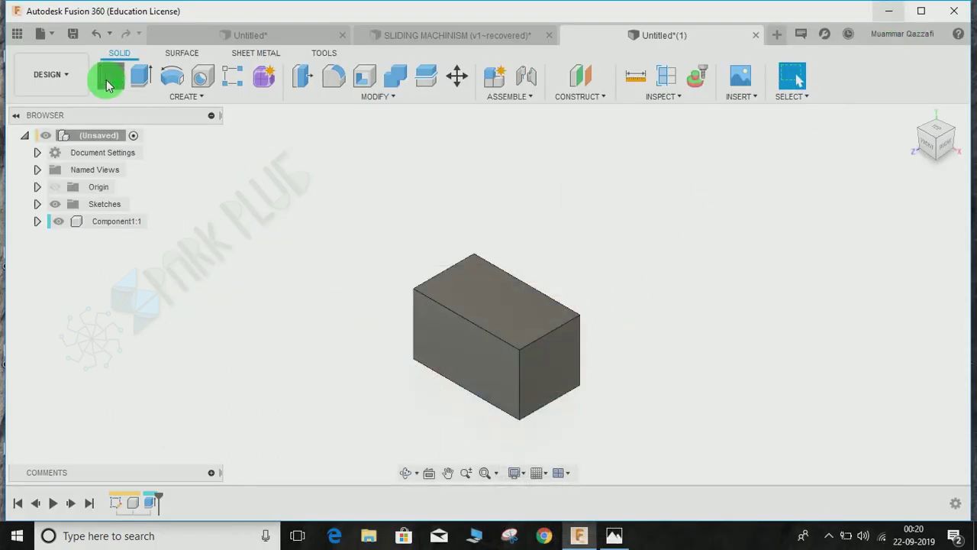
pyautogui.click(503, 297)
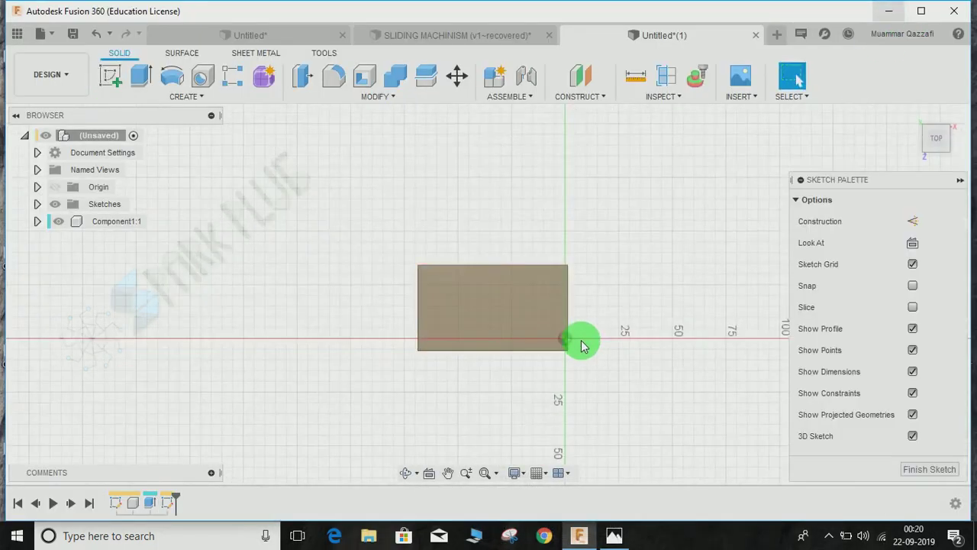
pyautogui.press('l')
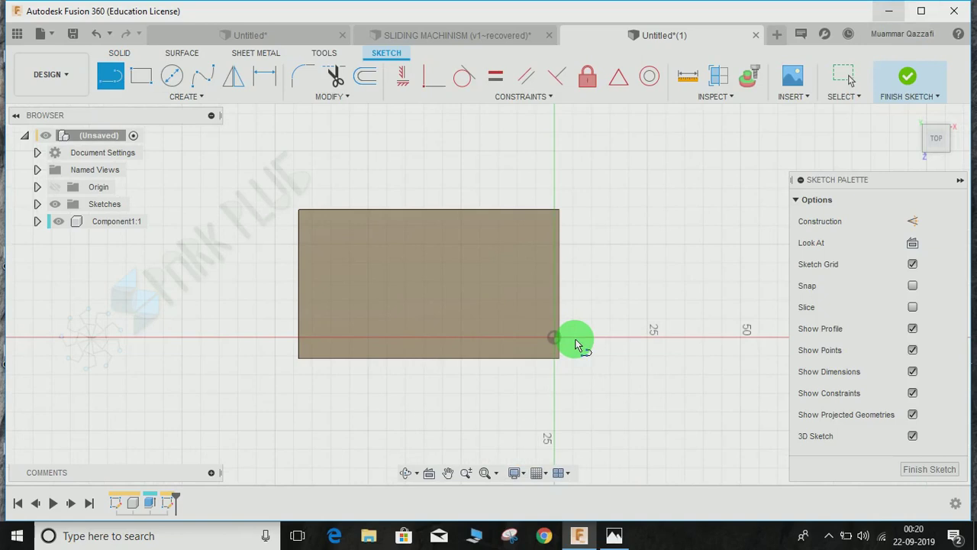
pyautogui.click(573, 266)
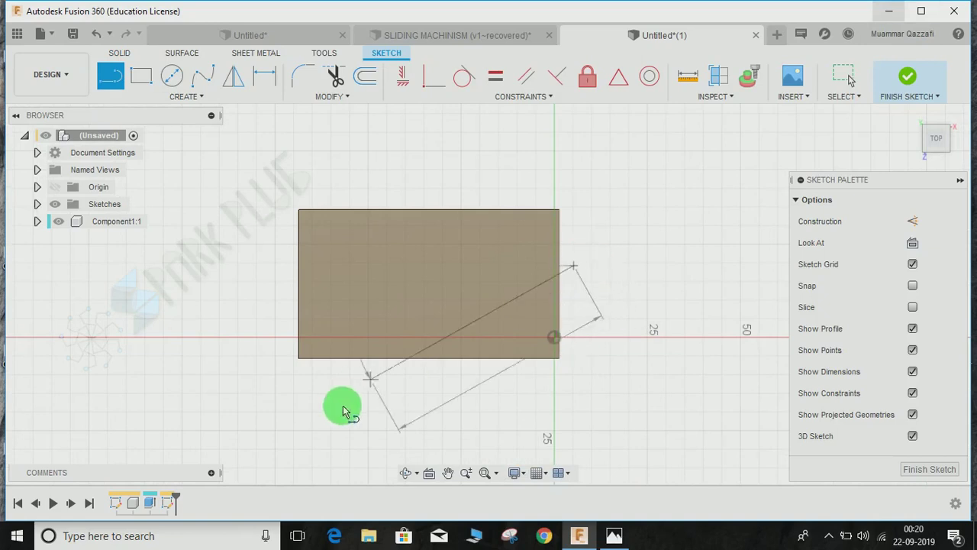
pyautogui.click(384, 393)
pyautogui.press('Escape')
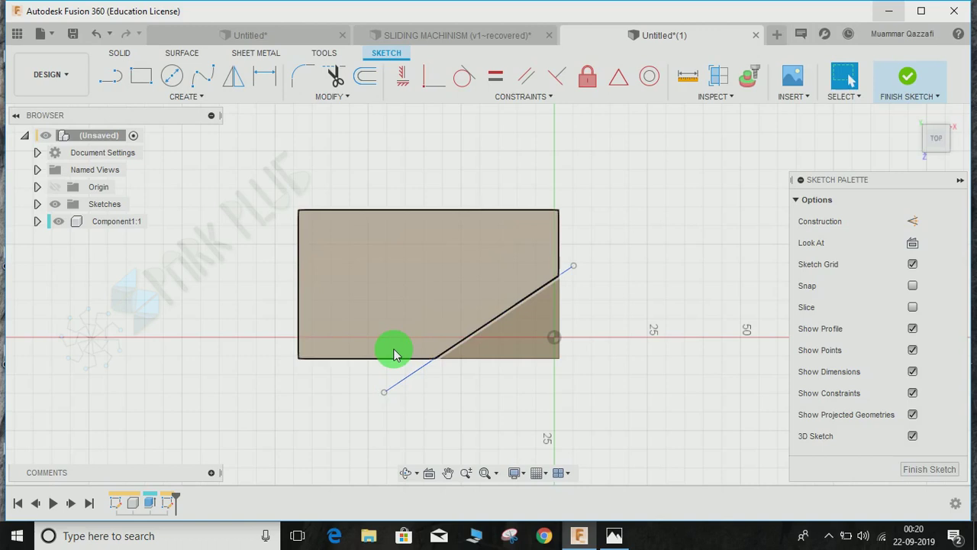
pyautogui.press('d')
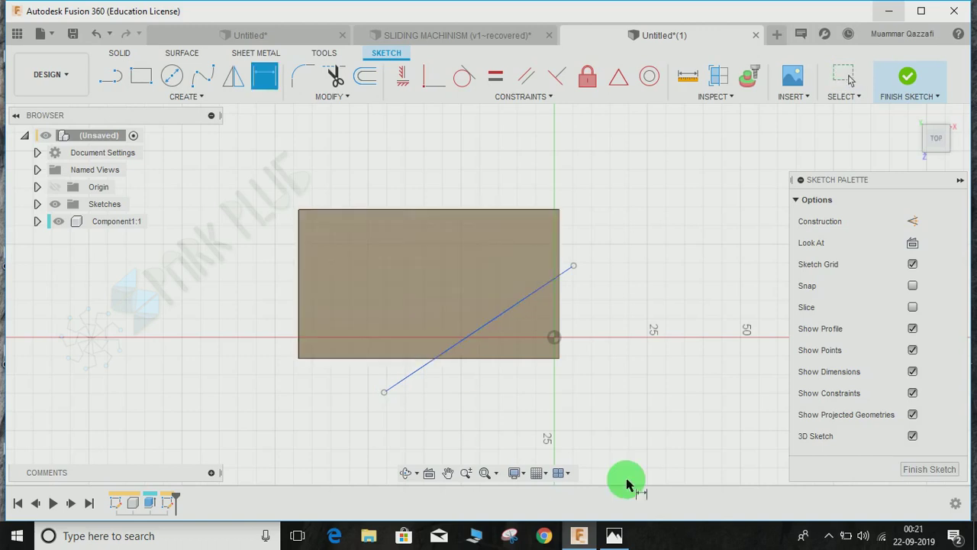
pyautogui.click(561, 296)
pyautogui.click(574, 269)
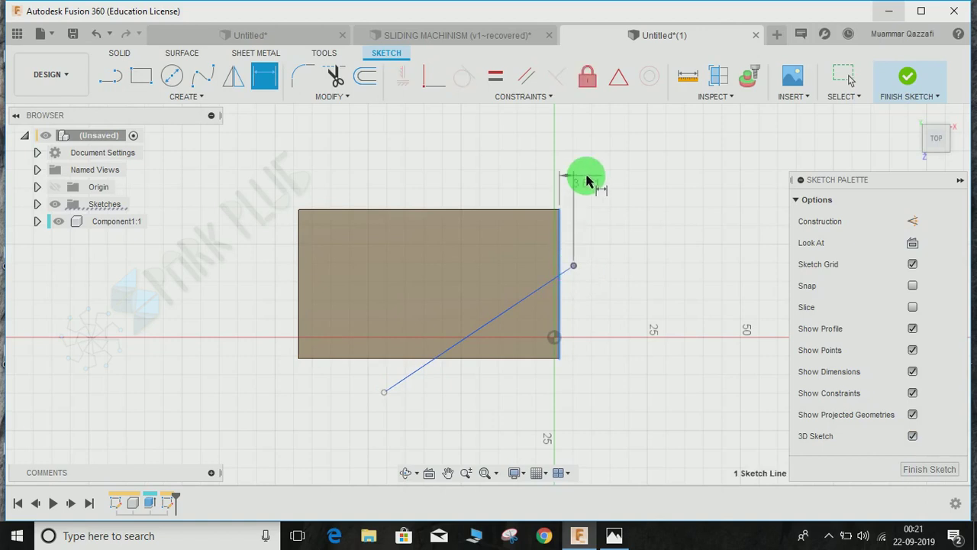
pyautogui.rightClick(588, 181)
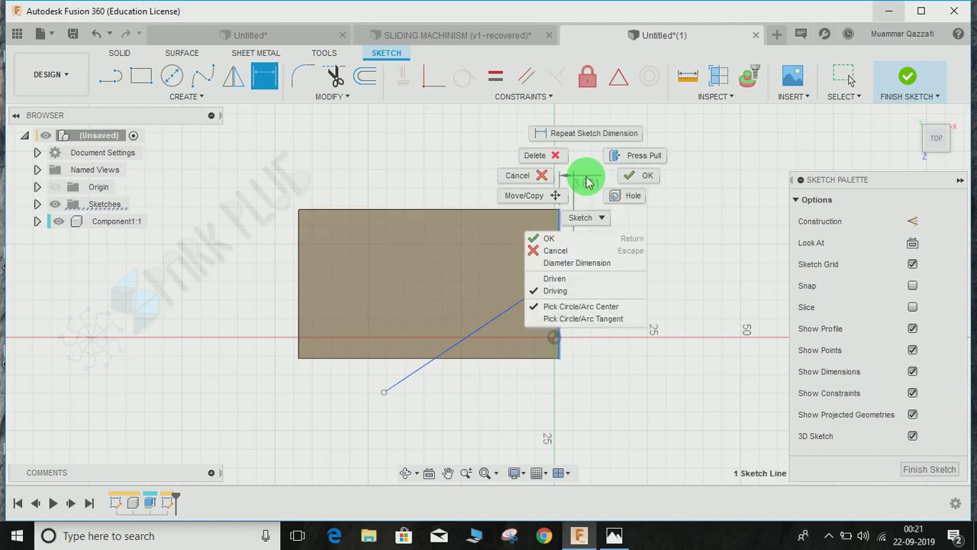
pyautogui.press('Escape')
pyautogui.press('Escape')
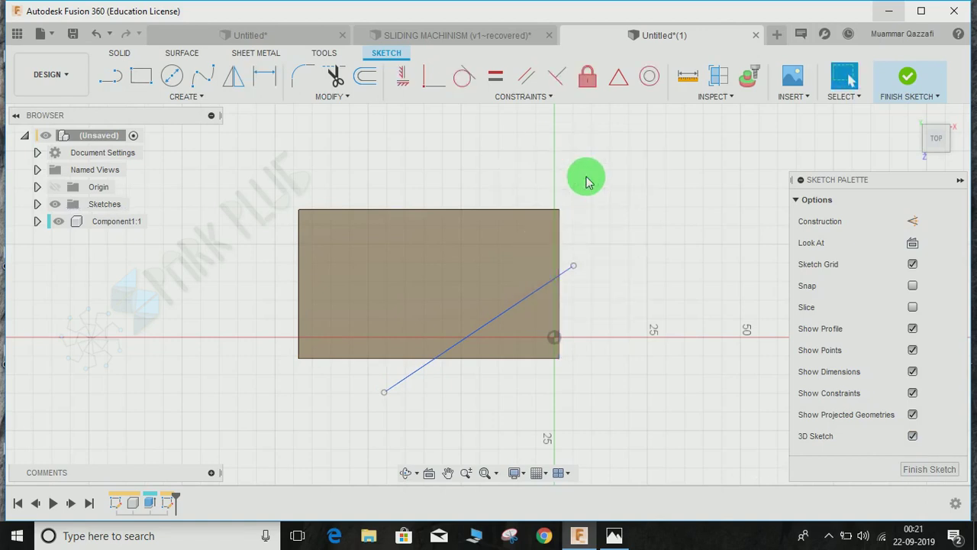
# Step: Make the diagonal line's endpoints coincident with the top face's right edge and front edge
pyautogui.click(435, 83)
pyautogui.click(574, 265)
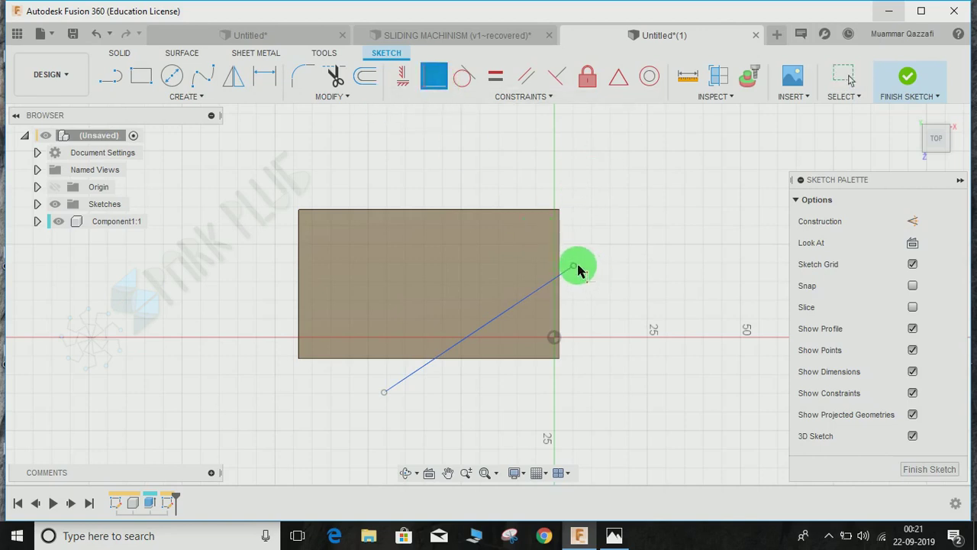
pyautogui.click(560, 254)
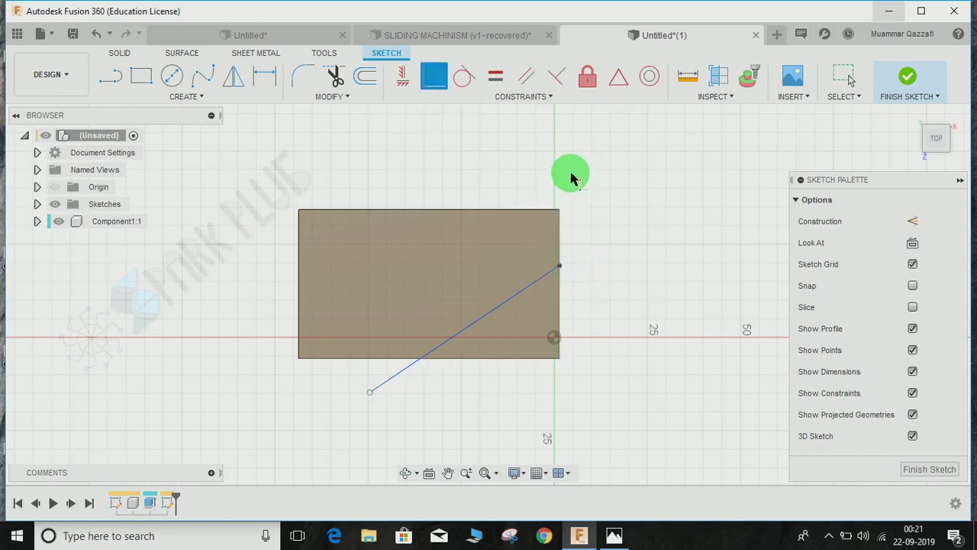
pyautogui.click(442, 359)
pyautogui.click(360, 394)
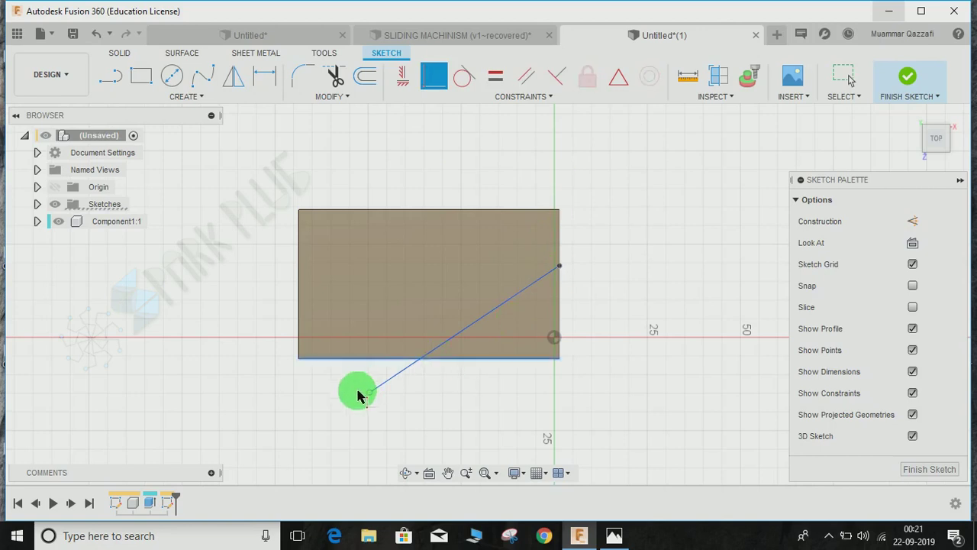
pyautogui.click(488, 283)
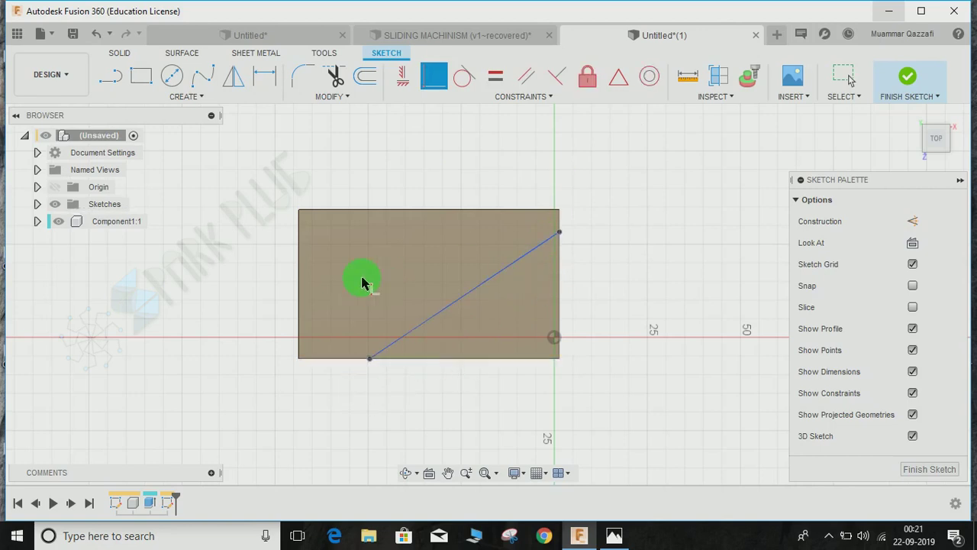
# Step: Dimension the line's endpoint on the right edge 20 mm from the face's back edge
pyautogui.press('d')
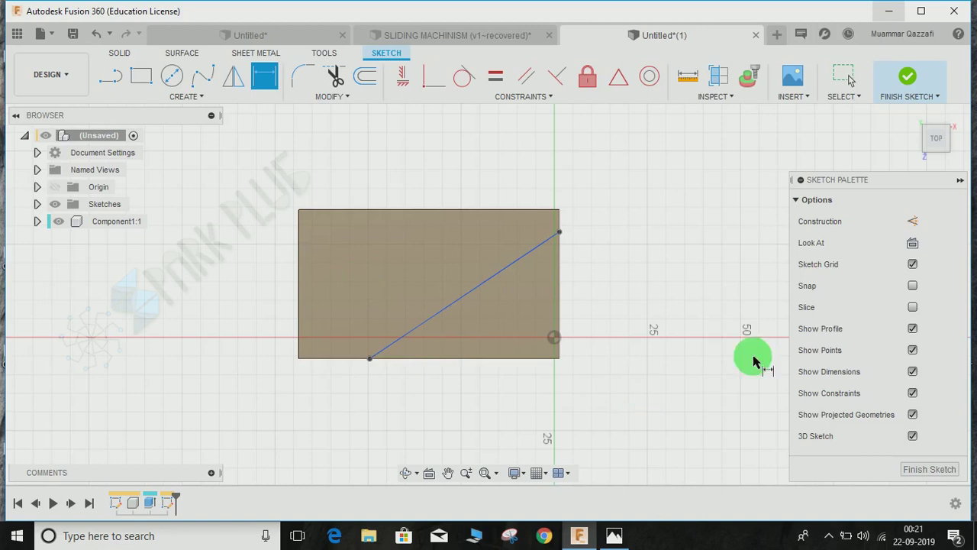
pyautogui.click(538, 223)
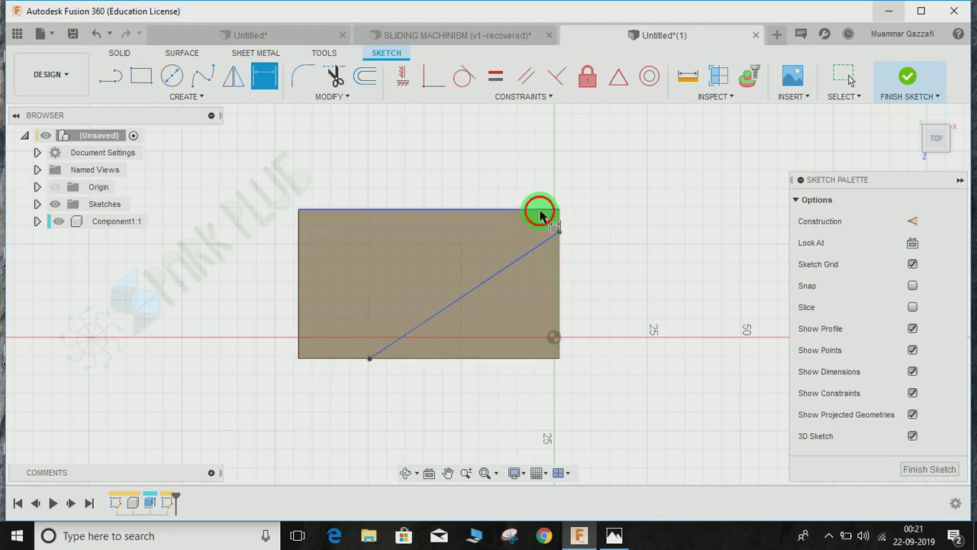
pyautogui.click(589, 220)
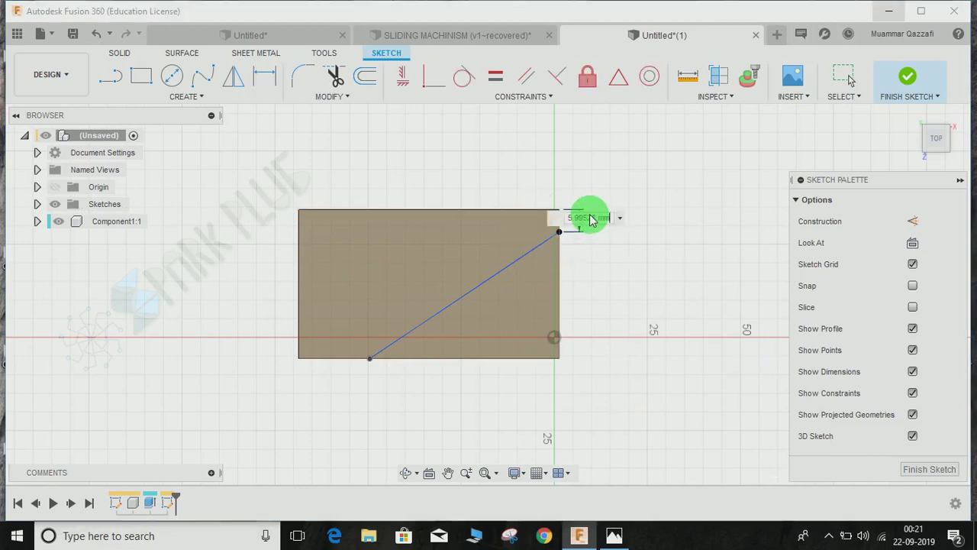
pyautogui.write('20')
pyautogui.press('Return')
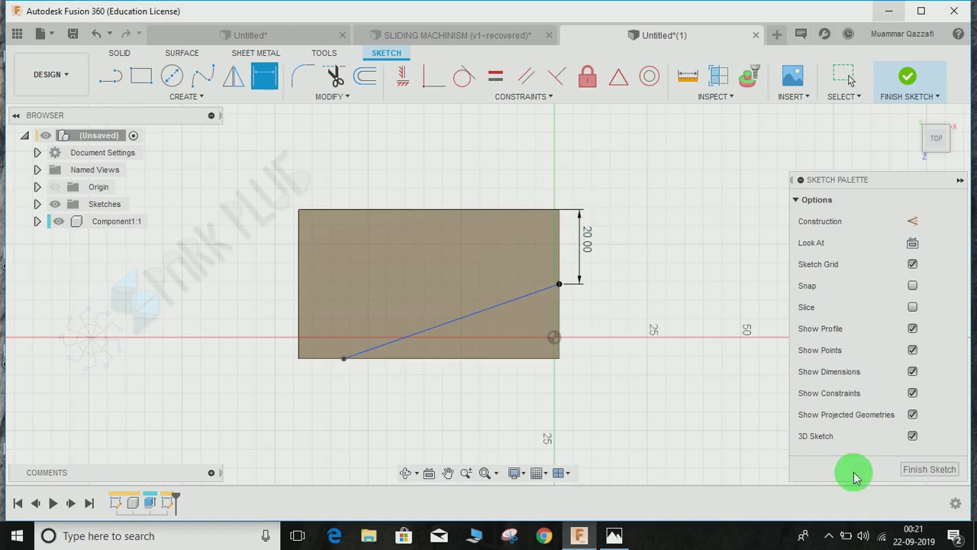
# Step: Dimension the diagonal line's front-edge endpoint 30 mm from the top face's left edge and finish the sketch
pyautogui.click(342, 360)
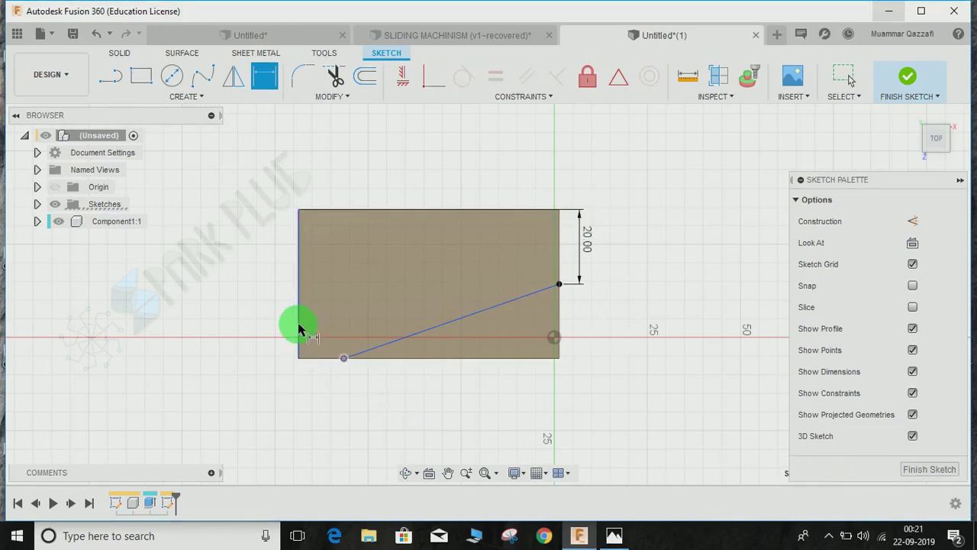
pyautogui.click(299, 327)
pyautogui.click(265, 379)
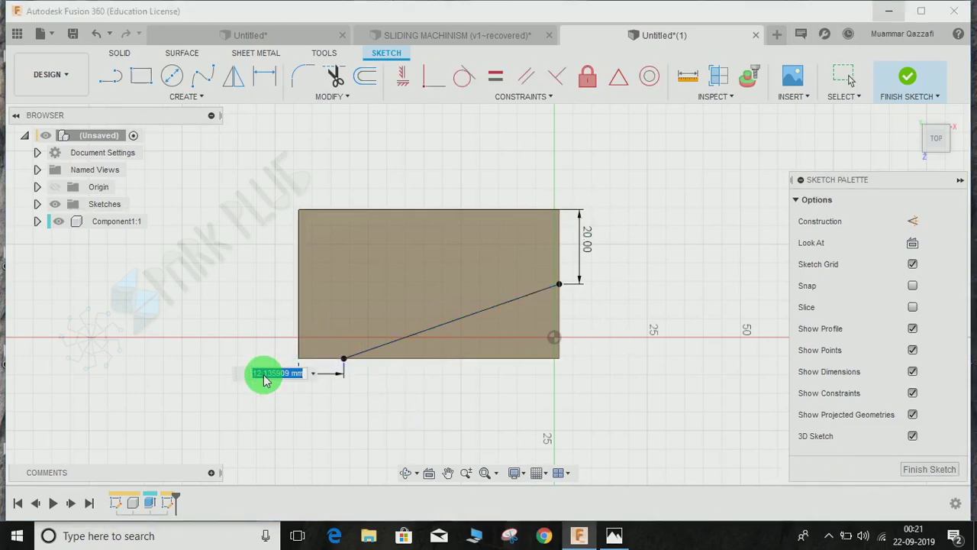
pyautogui.write('30')
pyautogui.press('Return')
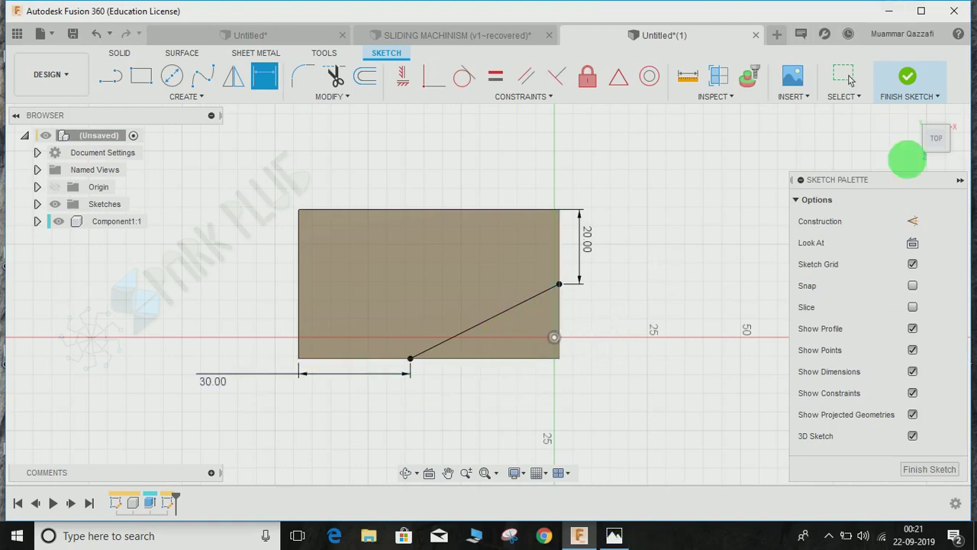
pyautogui.click(897, 81)
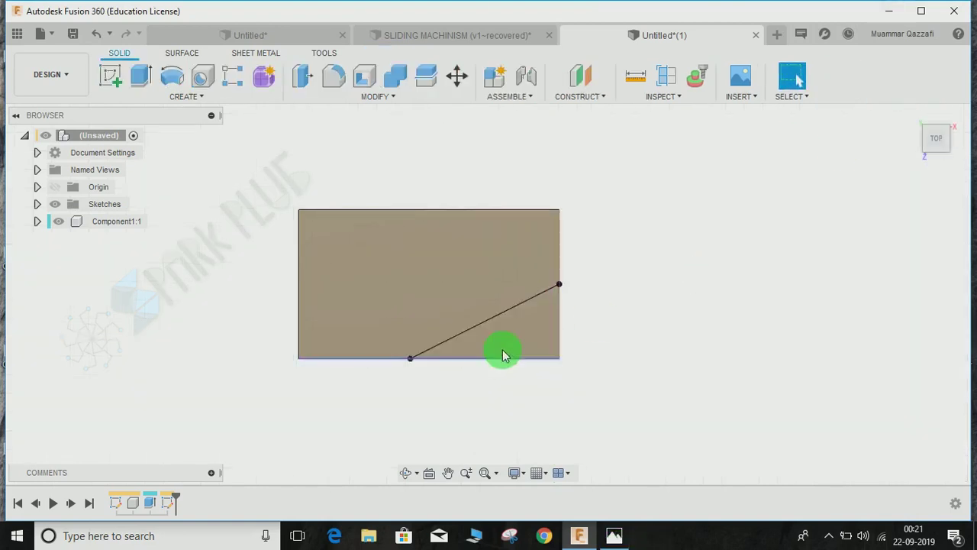
# Step: Extrude the triangular corner profile 55 mm downward as a cut through the block
pyautogui.click(914, 115)
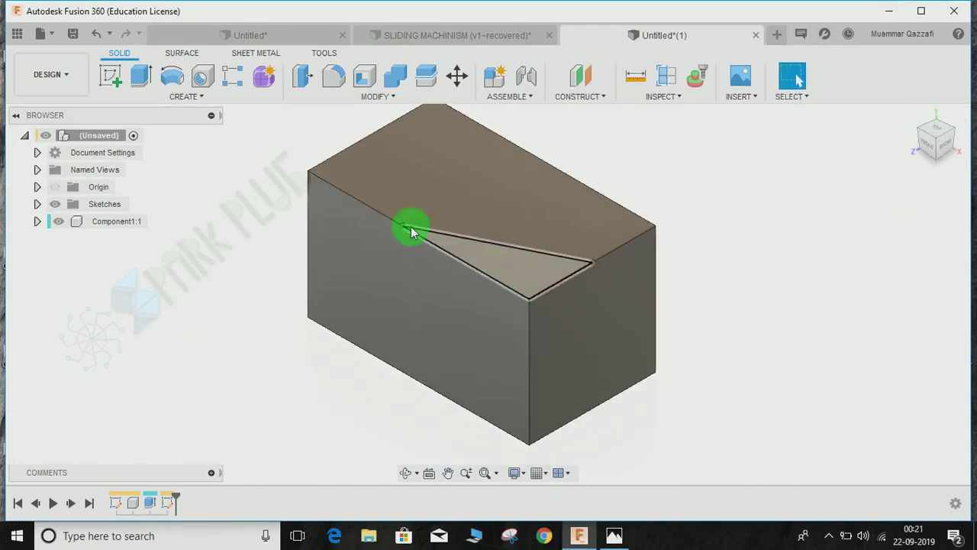
pyautogui.click(145, 78)
pyautogui.click(497, 261)
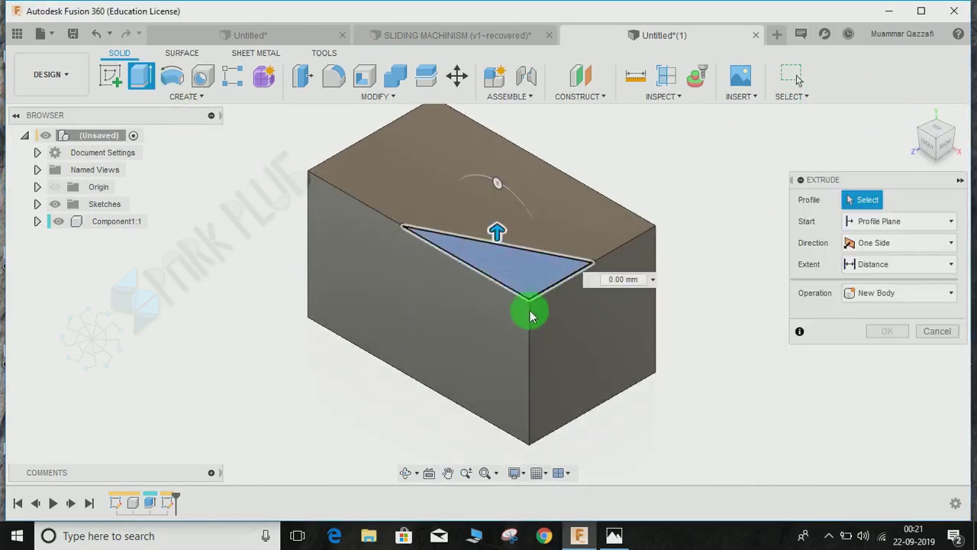
pyautogui.moveTo(497, 229); pyautogui.dragTo(497, 451)
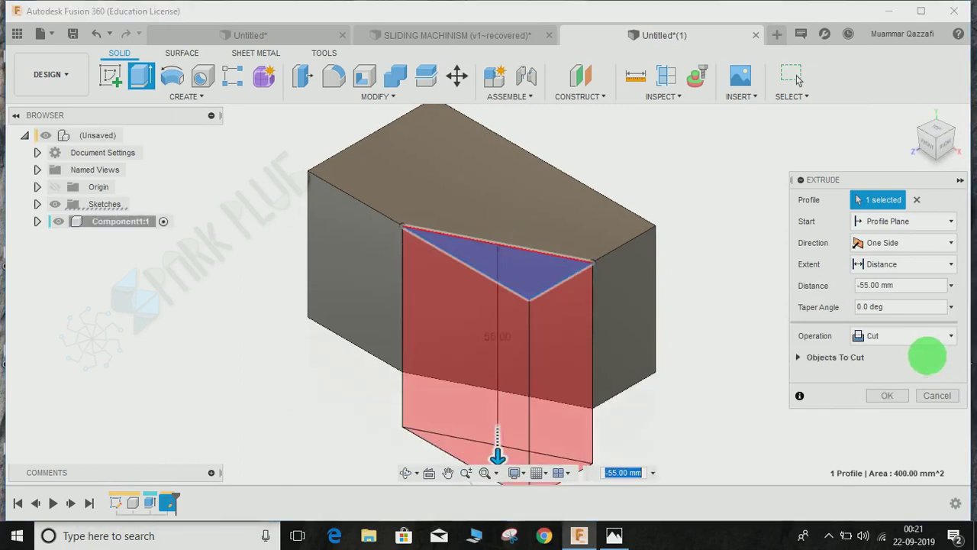
pyautogui.click(884, 394)
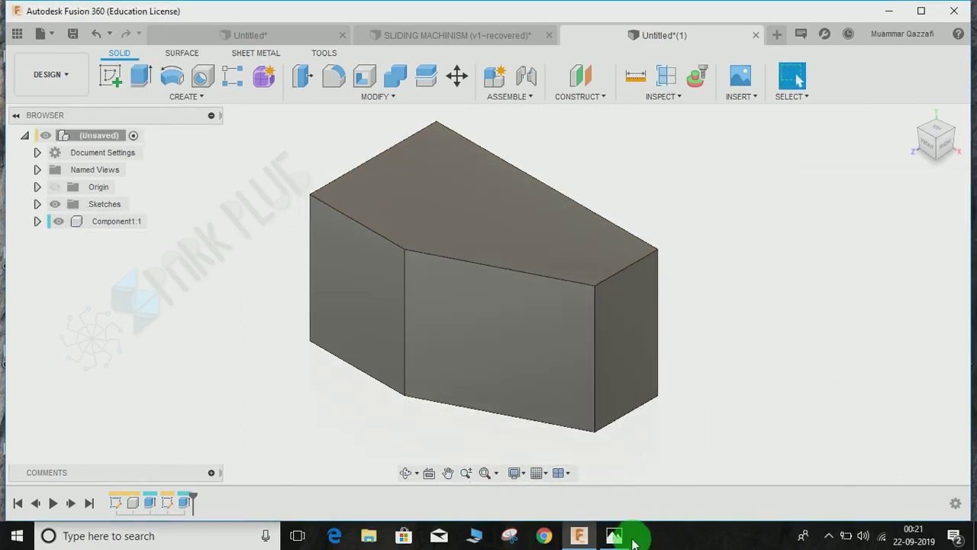
# Step: After checking the reference drawing in Photos, sketch a line on the block's front face from the angled cut's top corner down past the right edge
pyautogui.click(615, 535)
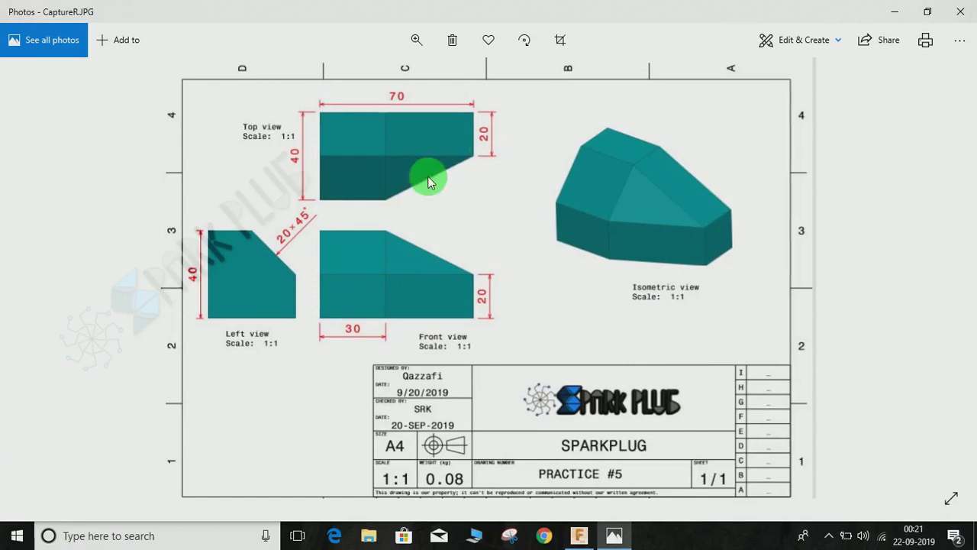
pyautogui.click(893, 12)
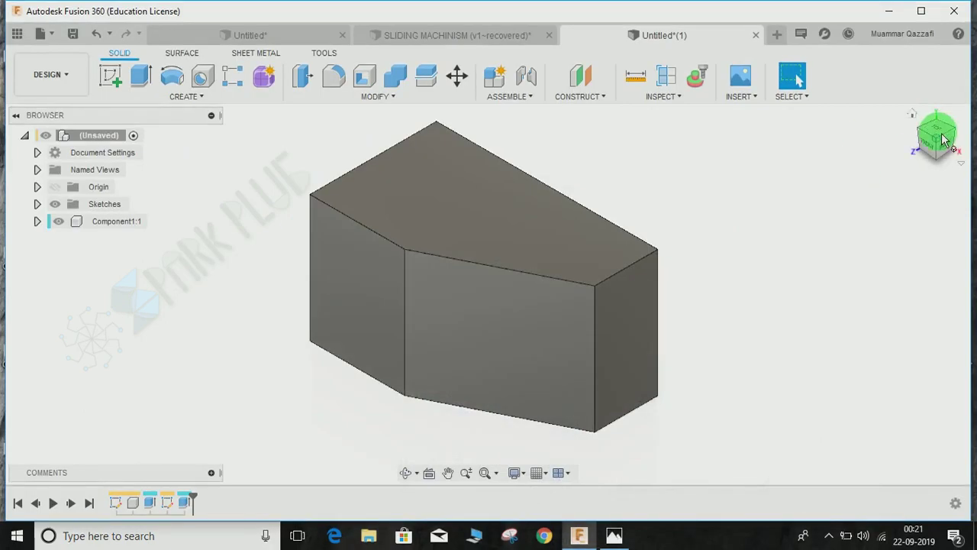
pyautogui.click(936, 132)
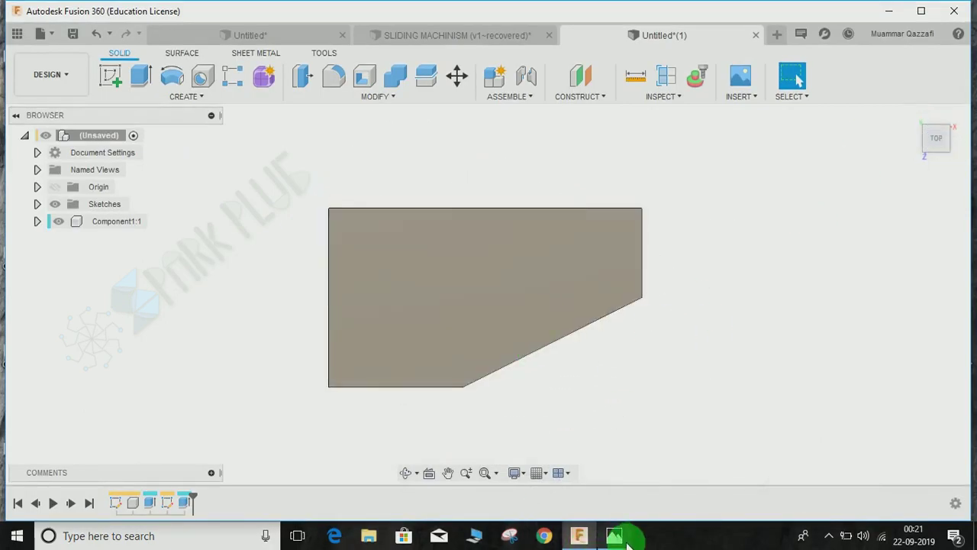
pyautogui.click(618, 520)
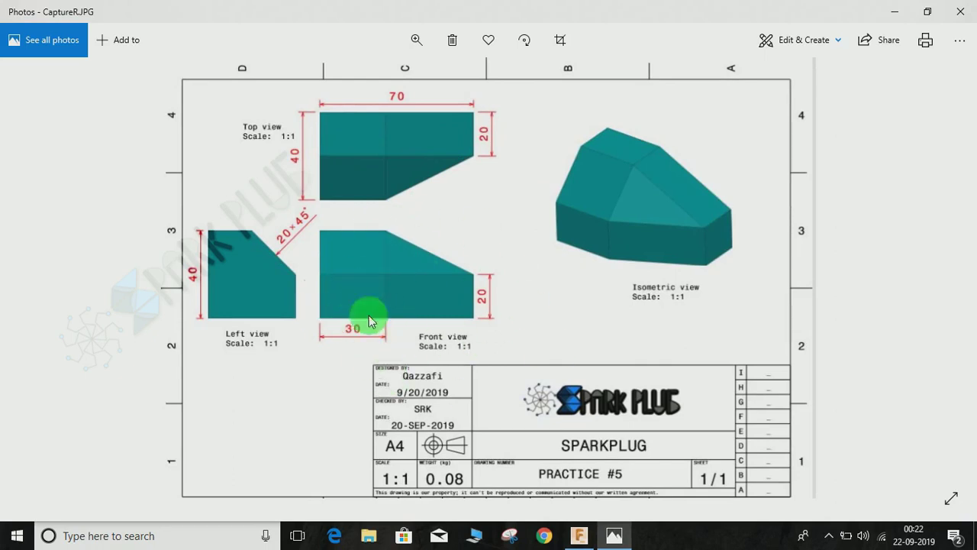
pyautogui.click(889, 11)
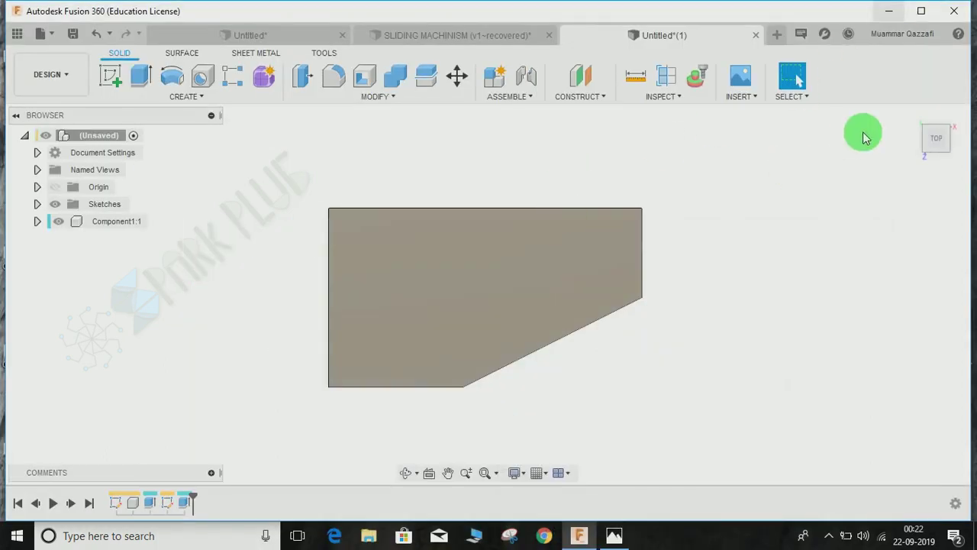
pyautogui.click(912, 115)
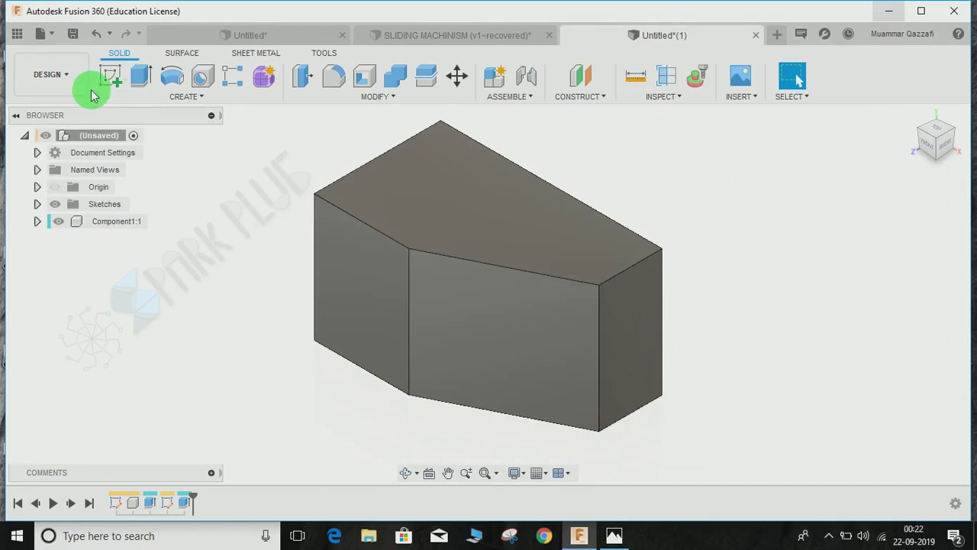
pyautogui.click(108, 80)
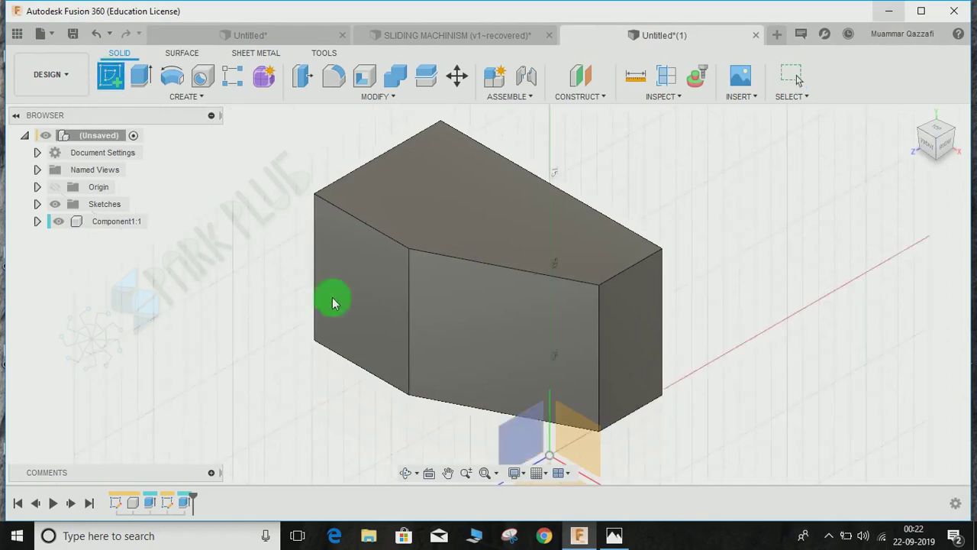
pyautogui.click(394, 281)
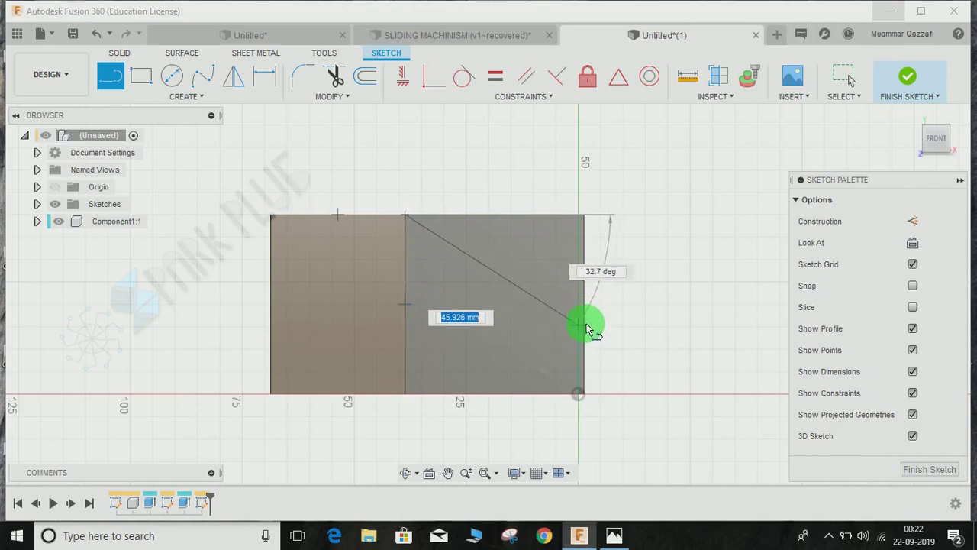
pyautogui.scroll(5, 586, 328)
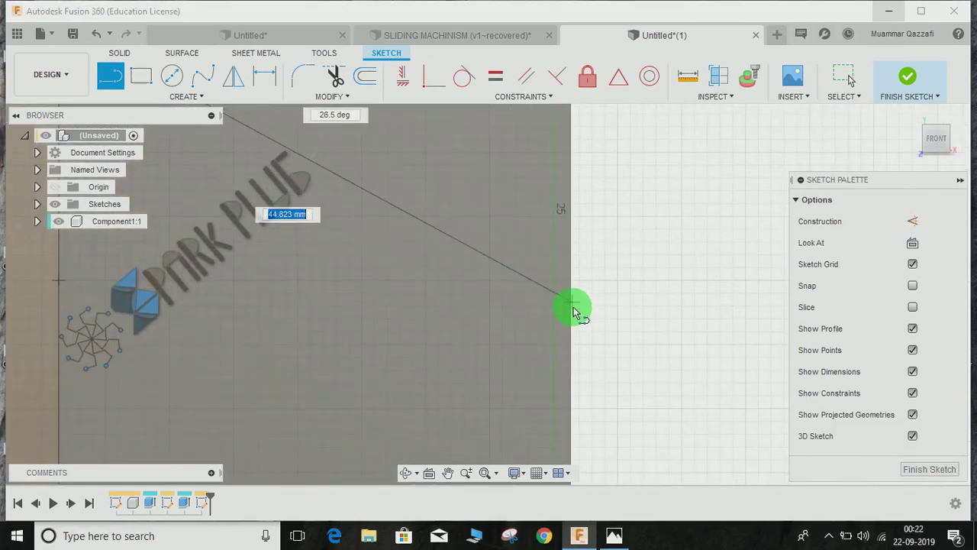
pyautogui.scroll(-5, 574, 282)
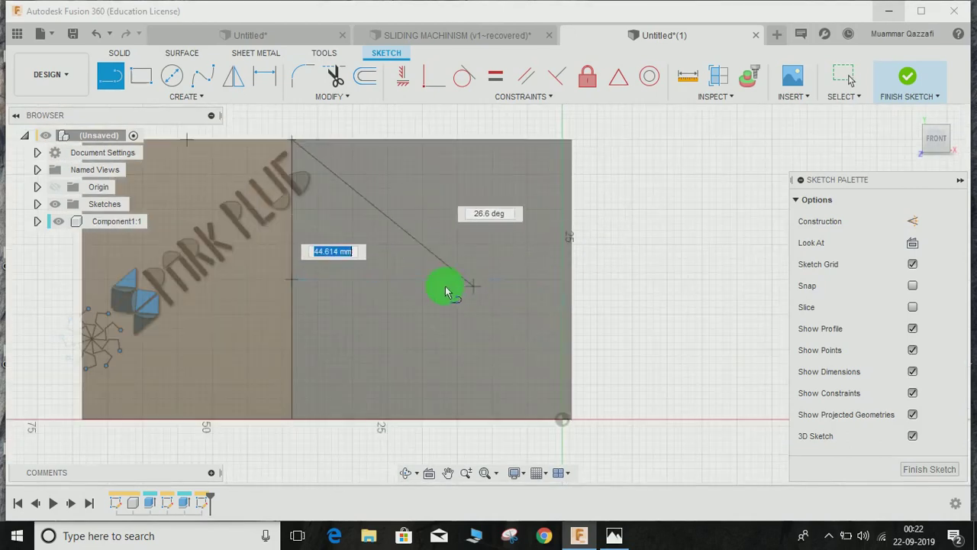
pyautogui.click(579, 279)
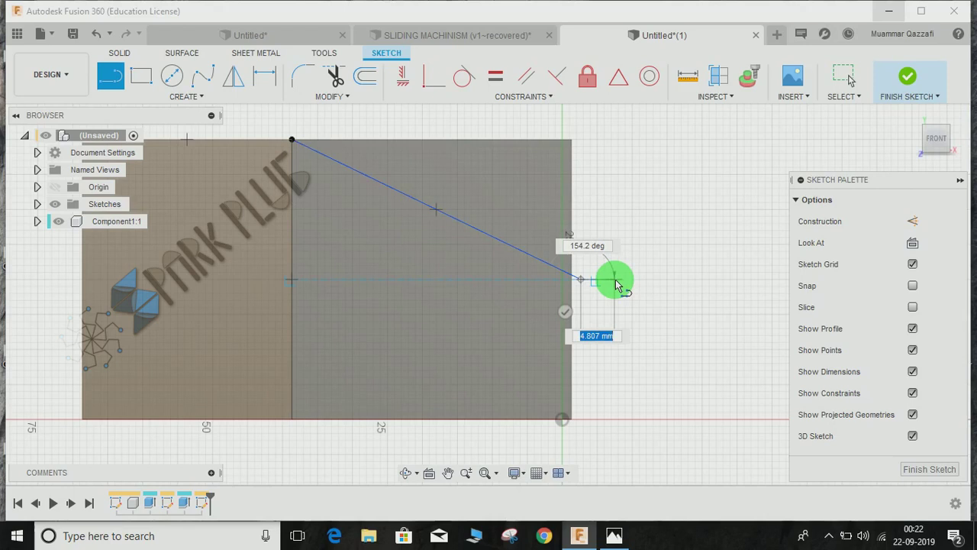
pyautogui.press('Escape')
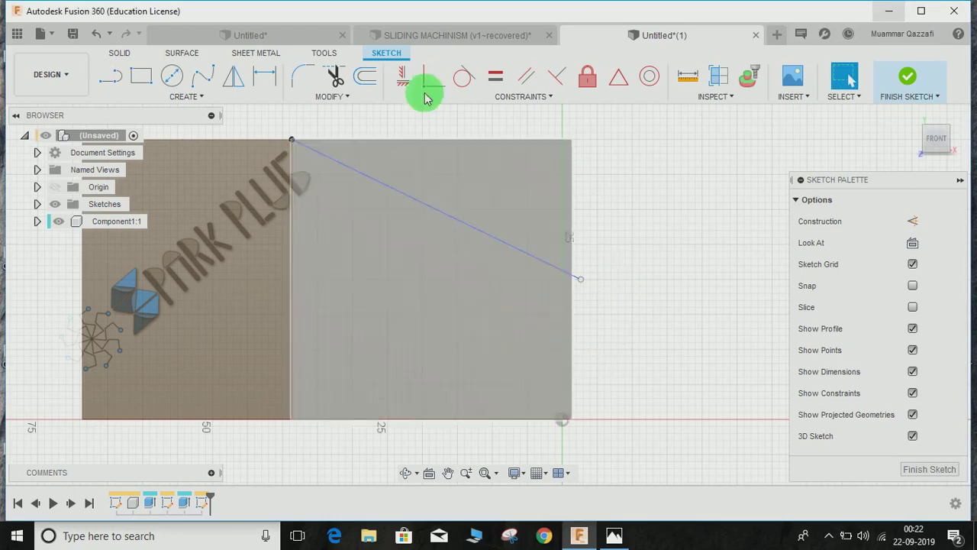
# Step: Make the sloping line's lower endpoint coincident with the block's right vertical edge
pyautogui.click(431, 78)
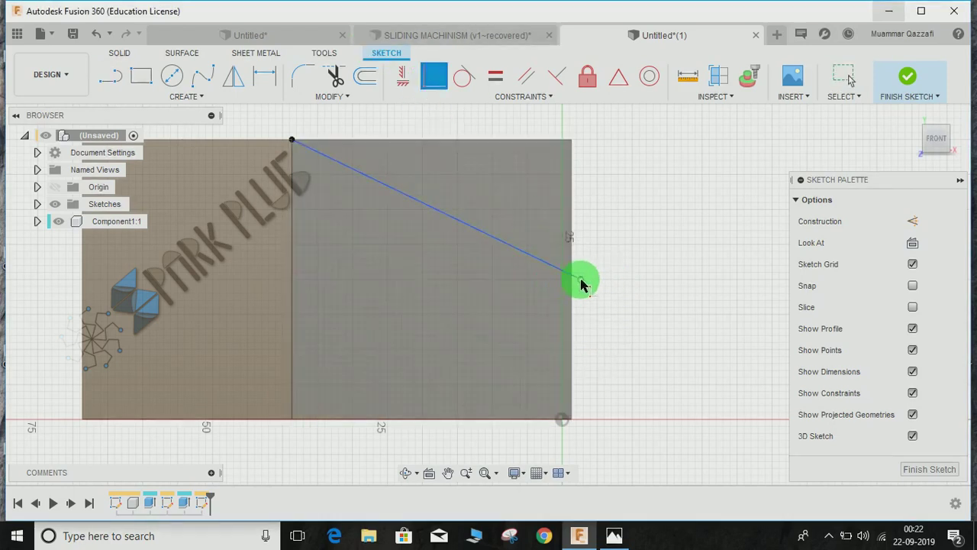
pyautogui.click(580, 282)
pyautogui.click(571, 299)
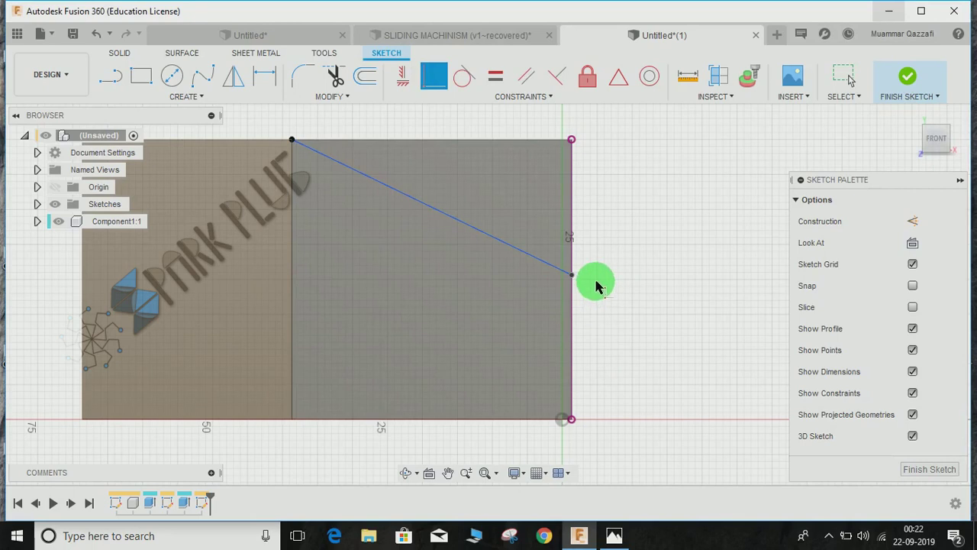
# Step: Dimension the sloping line's lower endpoint 20 mm above the block's bottom edge
pyautogui.press('d')
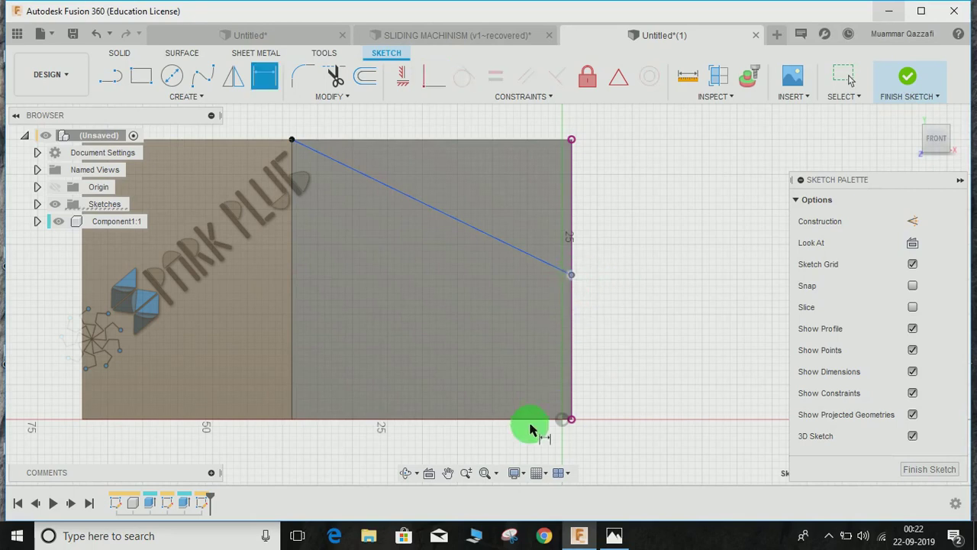
pyautogui.click(570, 418)
pyautogui.click(610, 346)
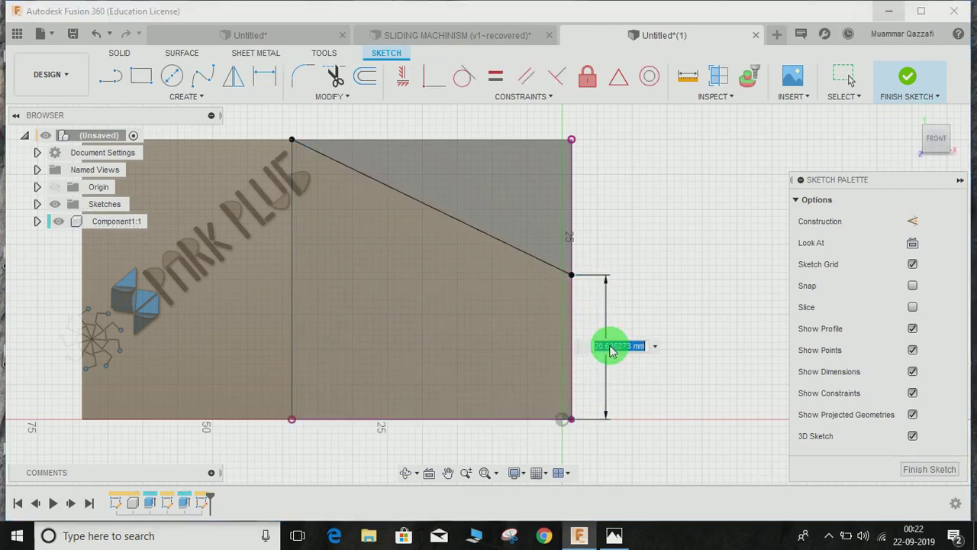
pyautogui.write('20')
pyautogui.press('Return')
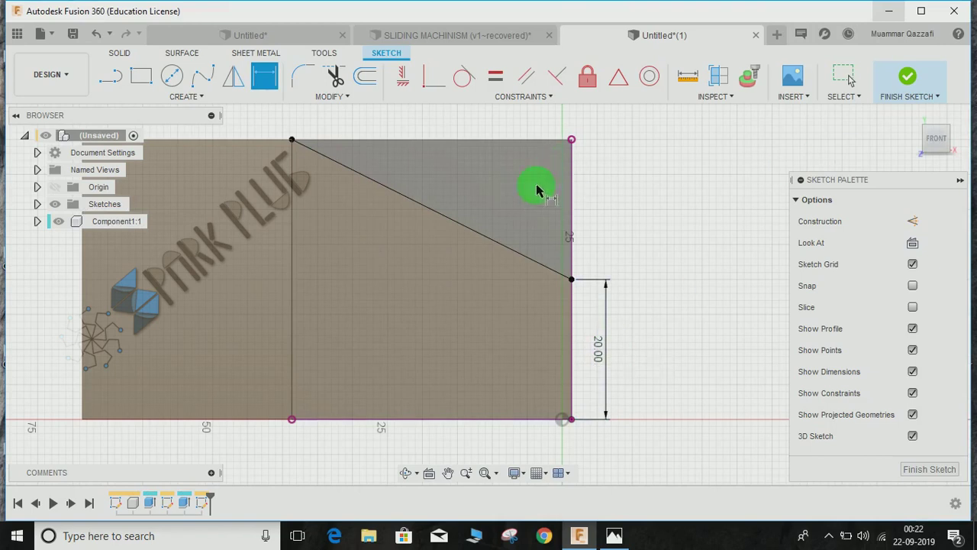
# Step: Project the angled face's top edge and the right vertical edge into the sketch to close the triangular profile, and finish the sketch
pyautogui.moveTo(543, 259)
pyautogui.mouseDown()
pyautogui.moveTo(464, 290)
pyautogui.moveTo(654, 305)
pyautogui.moveTo(648, 321)
pyautogui.mouseUp()
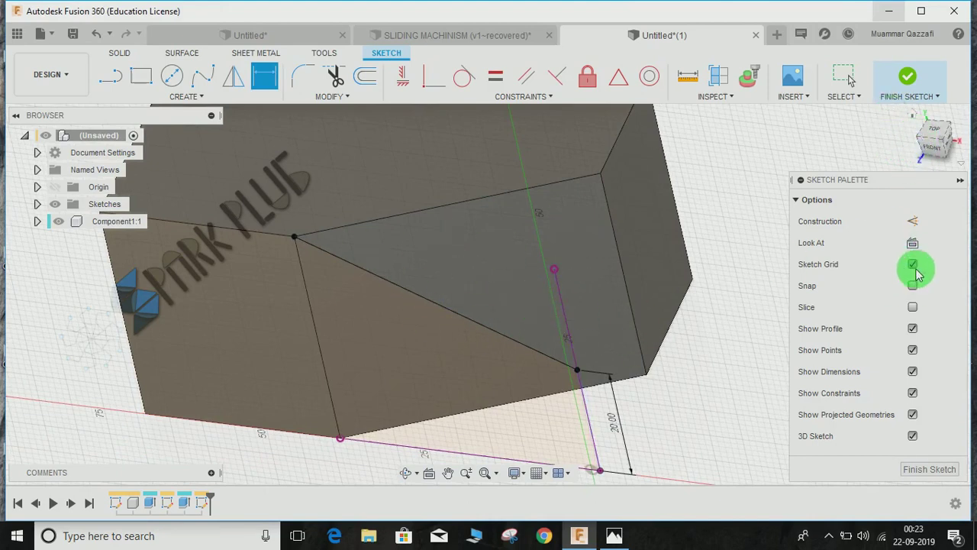
pyautogui.click(914, 245)
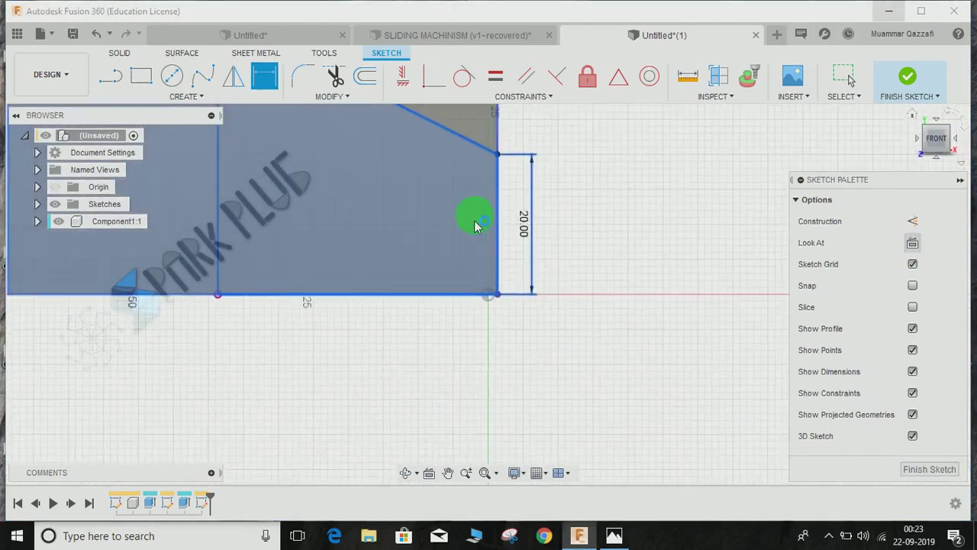
pyautogui.moveTo(357, 194)
pyautogui.mouseDown(button='middle')
pyautogui.moveTo(543, 273)
pyautogui.moveTo(403, 257)
pyautogui.moveTo(355, 283)
pyautogui.moveTo(396, 289)
pyautogui.mouseUp(button='middle')
pyautogui.press('d')
pyautogui.press('p')
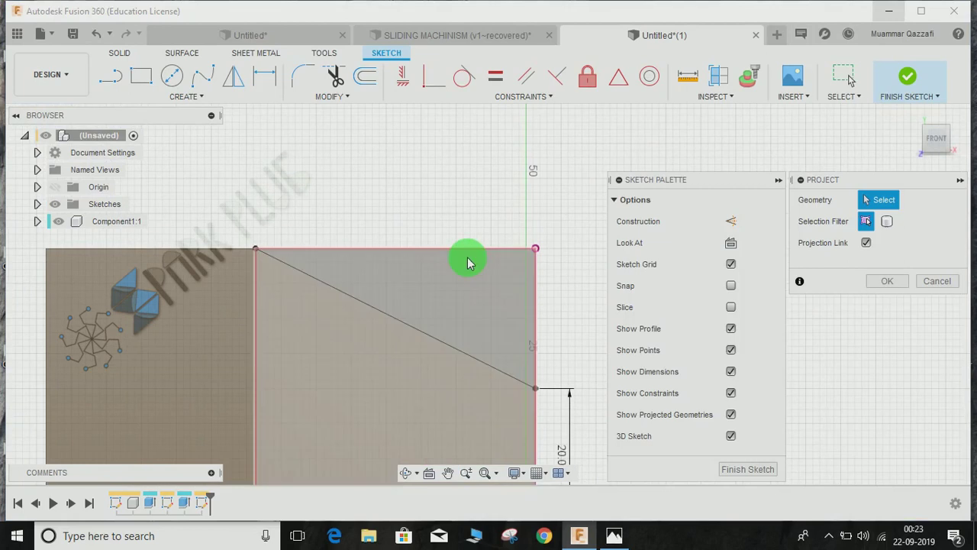
pyautogui.click(464, 249)
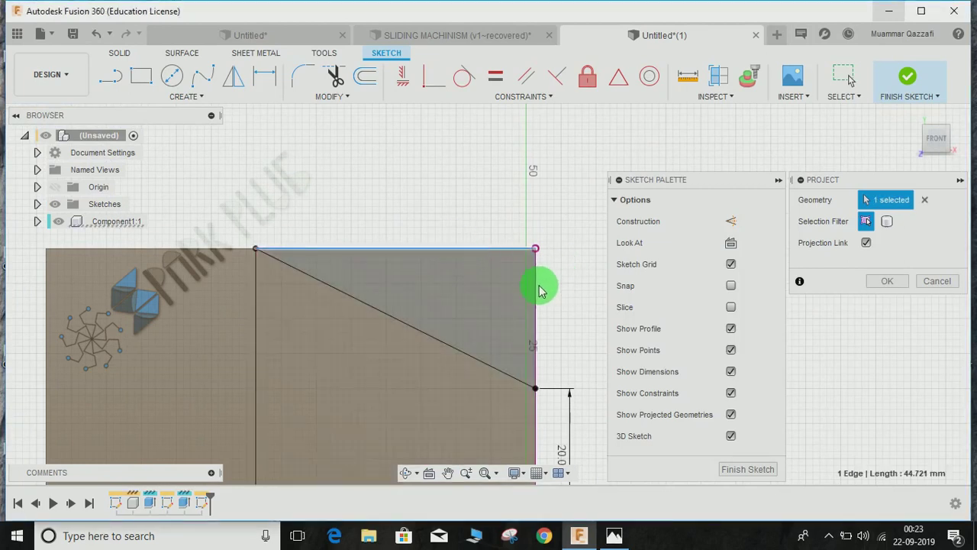
pyautogui.click(536, 287)
pyautogui.click(540, 285)
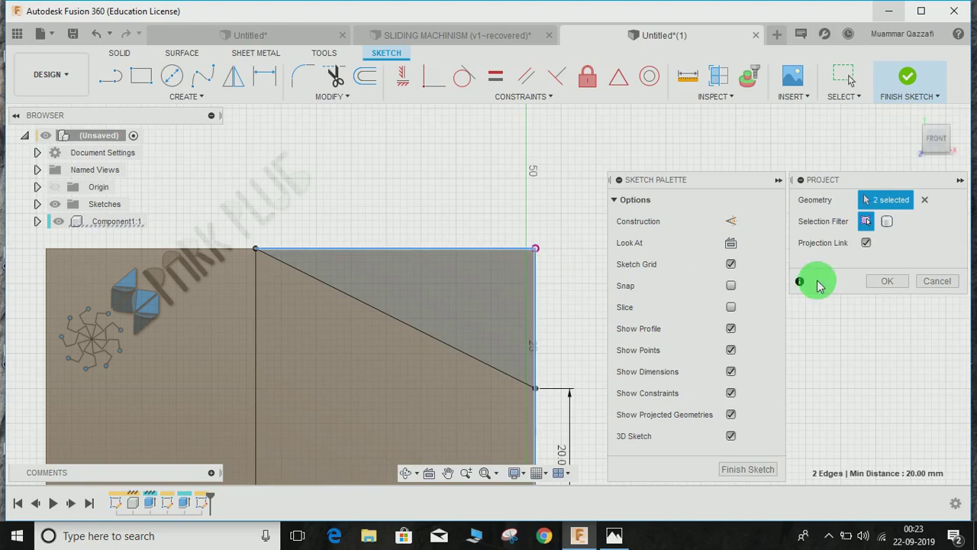
pyautogui.click(887, 281)
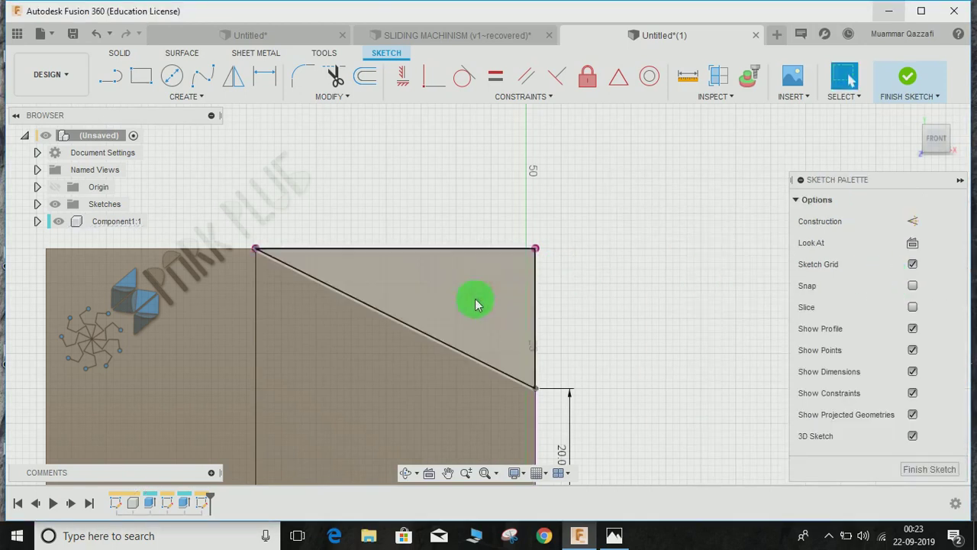
pyautogui.click(906, 81)
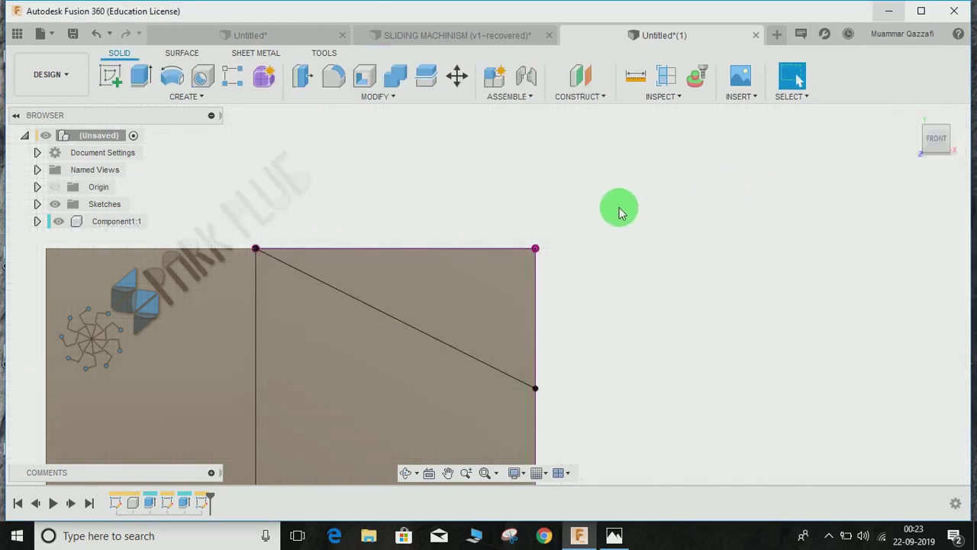
# Step: Extrude the projected triangular profile backward through the block to cut off its upper-right corner
pyautogui.keyDown('shift'); pyautogui.moveTo(617, 249); pyautogui.dragTo(540, 263, button='middle'); pyautogui.keyUp('shift')
pyautogui.click(171, 84)
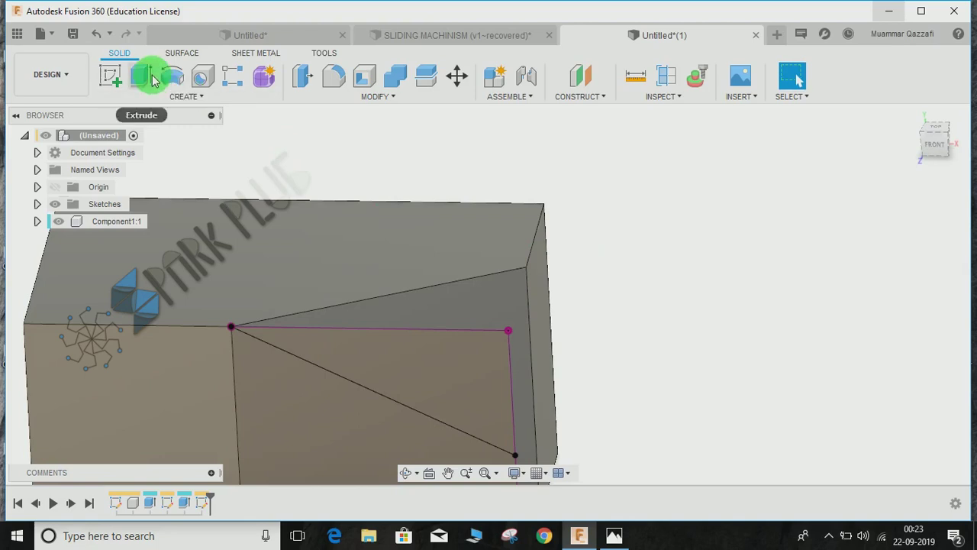
pyautogui.click(152, 80)
pyautogui.click(458, 382)
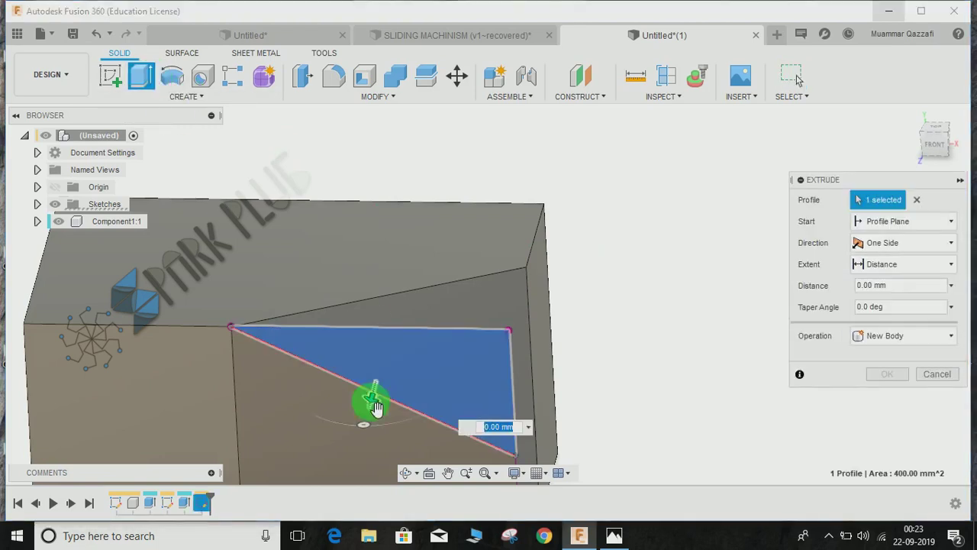
pyautogui.moveTo(374, 406); pyautogui.dragTo(447, 114)
pyautogui.click(938, 395)
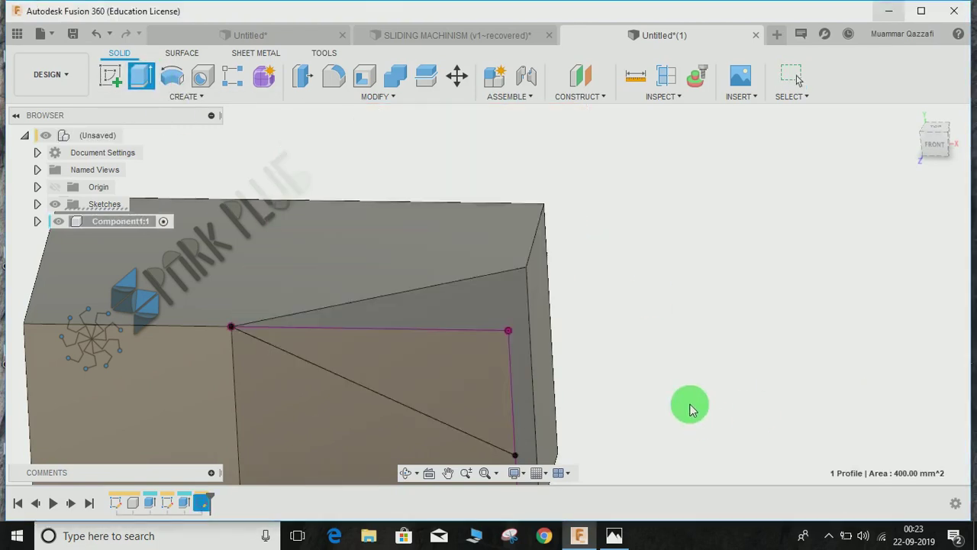
# Step: Hide Sketch3 and examine the block's angled front face
pyautogui.moveTo(689, 408)
pyautogui.keyDown('shift'); pyautogui.mouseDown(button='middle')
pyautogui.moveTo(742, 393)
pyautogui.moveTo(436, 399)
pyautogui.mouseUp(button='middle'); pyautogui.keyUp('shift')
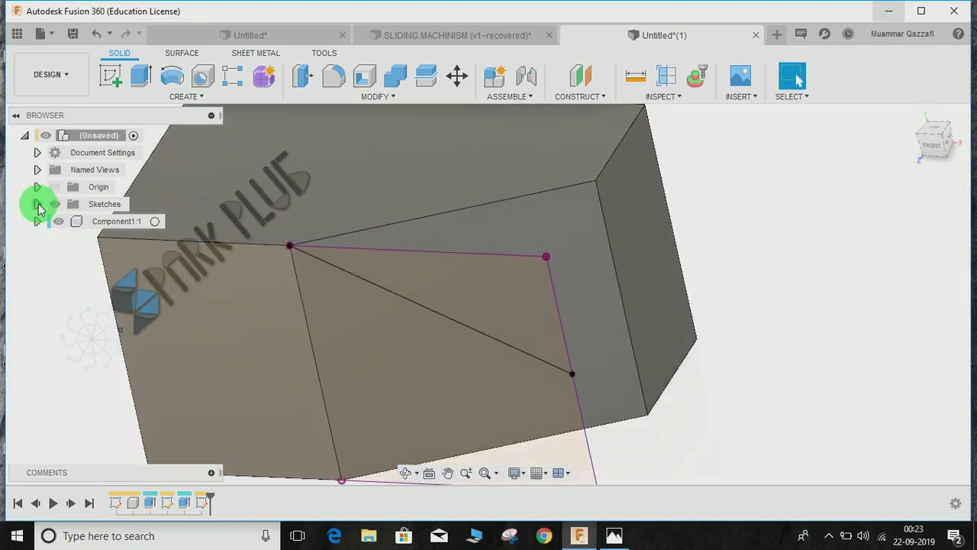
pyautogui.click(38, 204)
pyautogui.click(67, 256)
pyautogui.moveTo(484, 320)
pyautogui.keyDown('shift'); pyautogui.mouseDown(button='middle')
pyautogui.moveTo(741, 349)
pyautogui.moveTo(720, 399)
pyautogui.moveTo(458, 412)
pyautogui.moveTo(517, 255)
pyautogui.moveTo(483, 410)
pyautogui.moveTo(543, 242)
pyautogui.moveTo(550, 353)
pyautogui.moveTo(497, 395)
pyautogui.mouseUp(button='middle'); pyautogui.keyUp('shift')
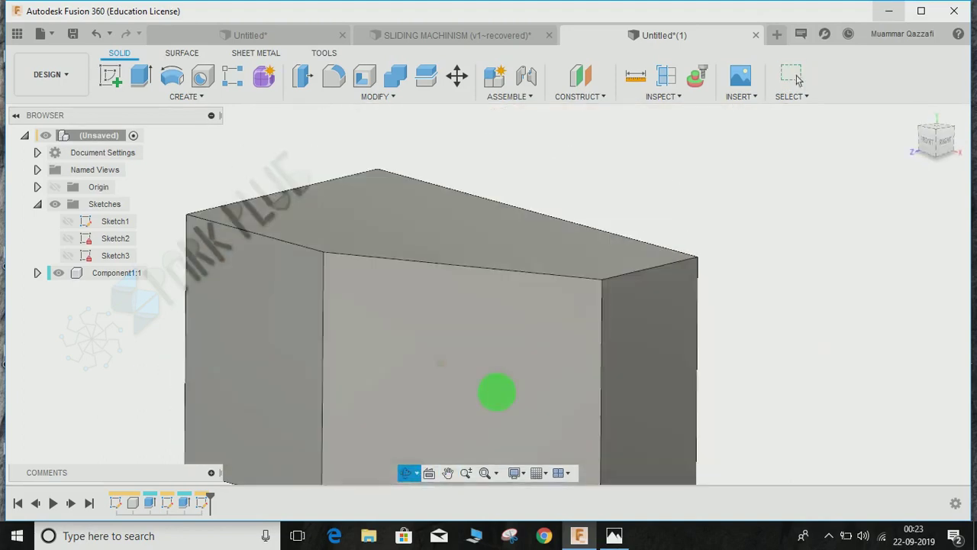
pyautogui.scroll(-3, 495, 399)
pyautogui.scroll(3, 466, 368)
pyautogui.scroll(-3, 465, 368)
pyautogui.keyDown('shift'); pyautogui.moveTo(464, 362); pyautogui.dragTo(443, 316, button='middle'); pyautogui.keyUp('shift')
# Step: Review the settings of the extrusion that cuts the block's vertical front corner
pyautogui.doubleClick(184, 501)
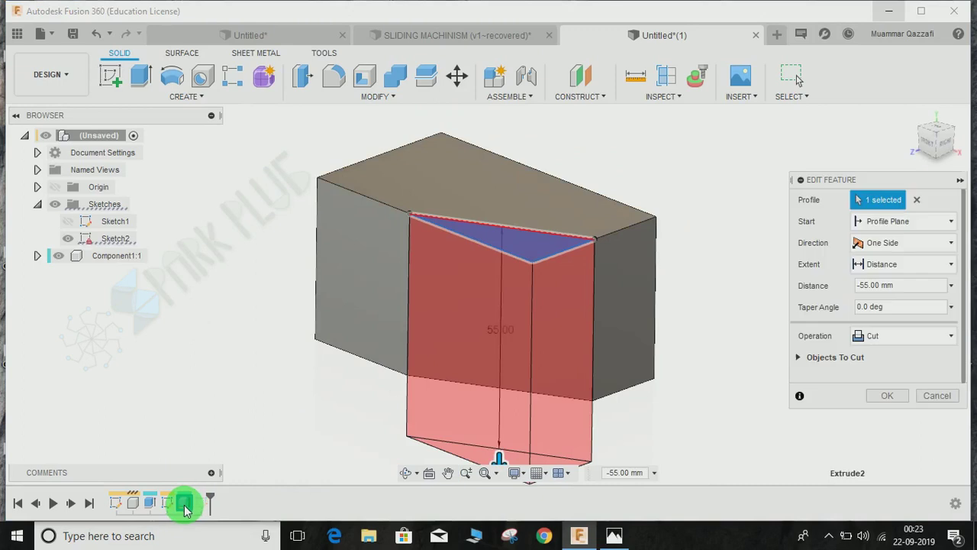
pyautogui.keyDown('shift'); pyautogui.moveTo(338, 381); pyautogui.dragTo(313, 358, button='middle'); pyautogui.keyUp('shift')
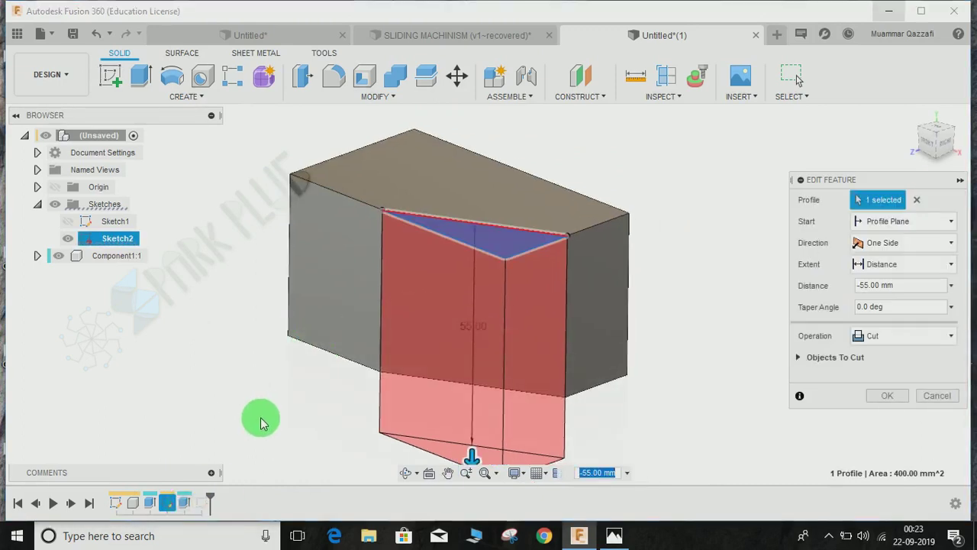
pyautogui.press('Return')
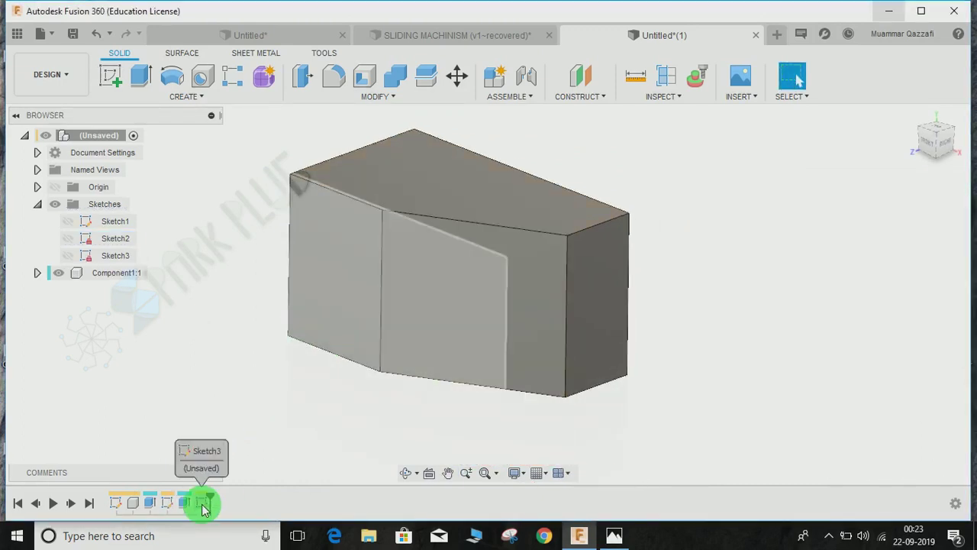
# Step: Show Sketch3 and extrude its upper triangular profile 70 mm backward as a cut to remove the block's upper corner
pyautogui.click(67, 256)
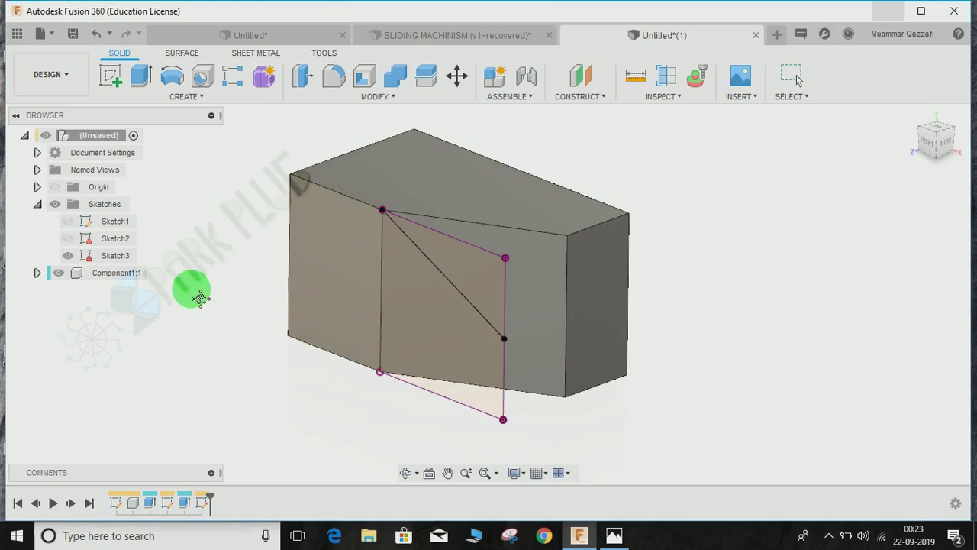
pyautogui.click(140, 75)
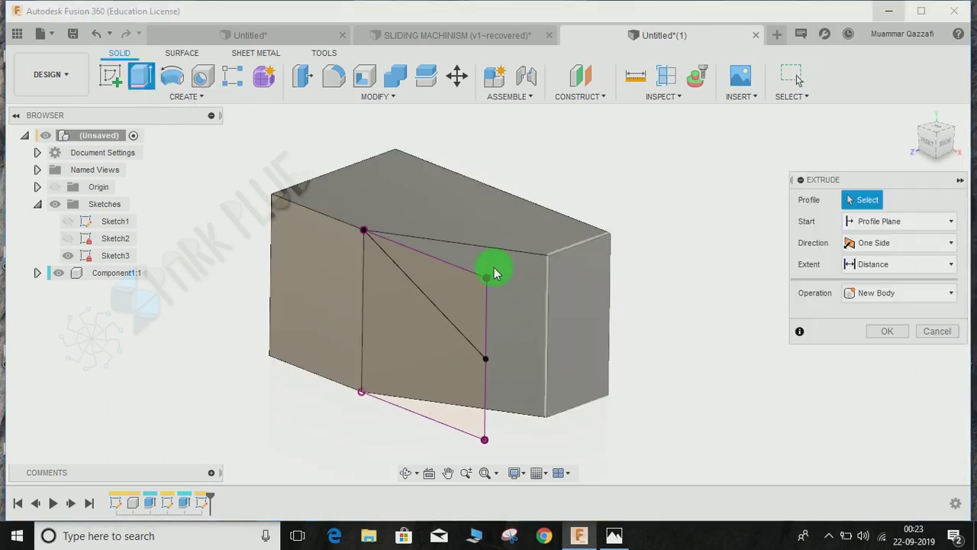
pyautogui.click(435, 295)
pyautogui.moveTo(415, 295); pyautogui.dragTo(664, 205)
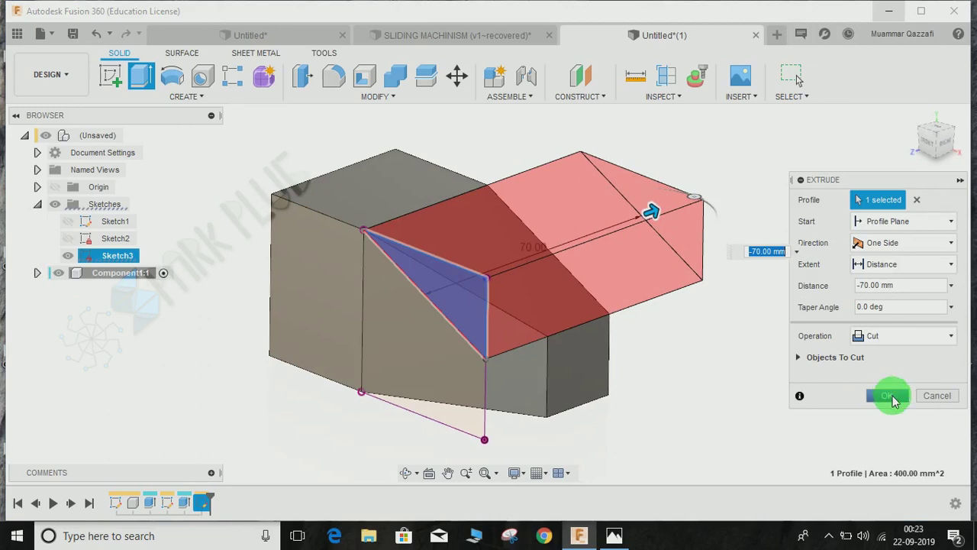
pyautogui.click(892, 397)
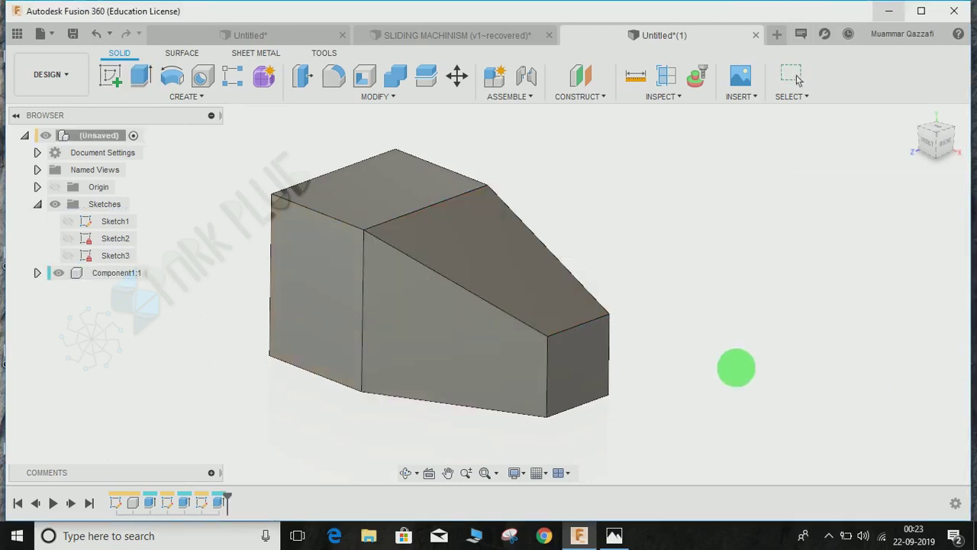
# Step: Examine the cut block in isometric view and compare it with the PRACTICE #5 drawing
pyautogui.keyDown('shift'); pyautogui.moveTo(504, 305); pyautogui.dragTo(580, 343, button='middle'); pyautogui.keyUp('shift')
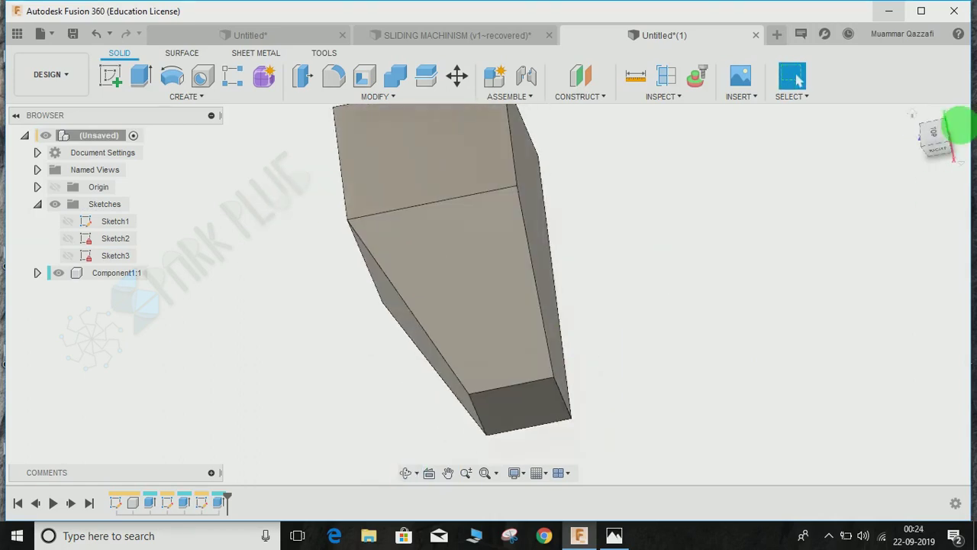
pyautogui.click(905, 115)
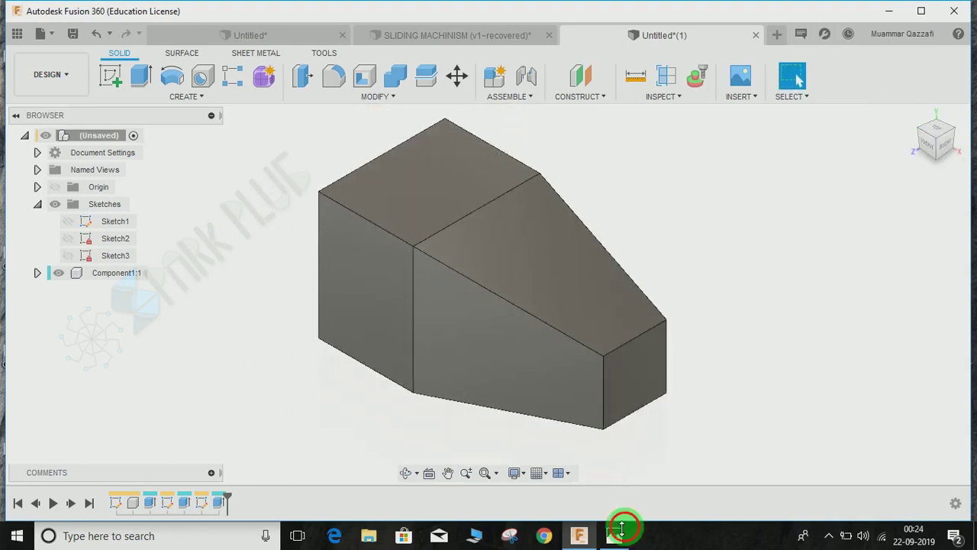
pyautogui.keyDown('shift'); pyautogui.moveTo(542, 403); pyautogui.dragTo(572, 444, button='middle'); pyautogui.keyUp('shift')
pyautogui.click(614, 535)
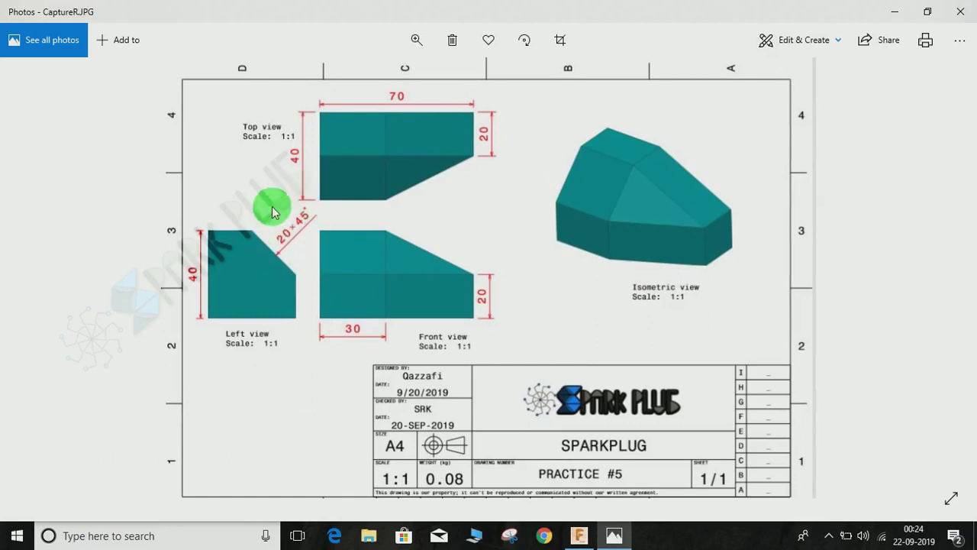
pyautogui.click(894, 11)
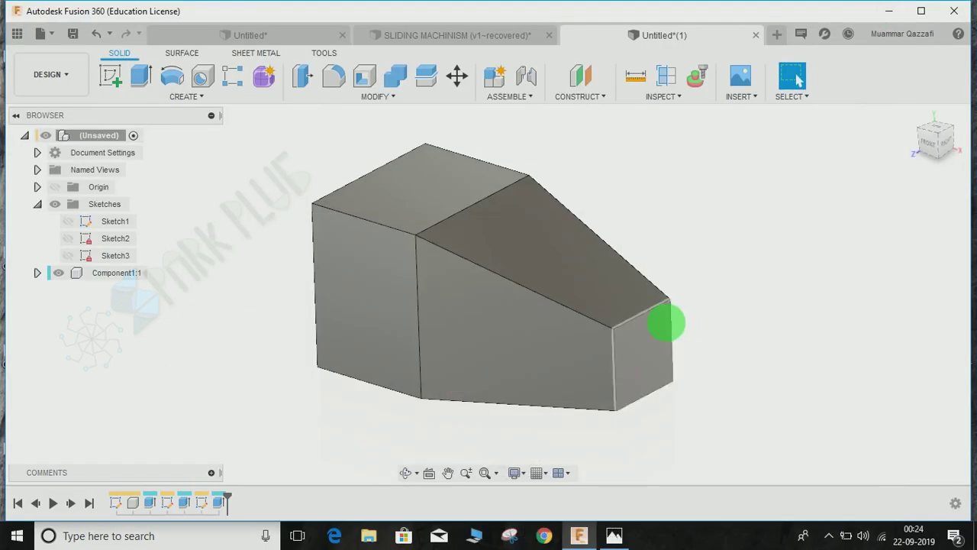
pyautogui.click(374, 97)
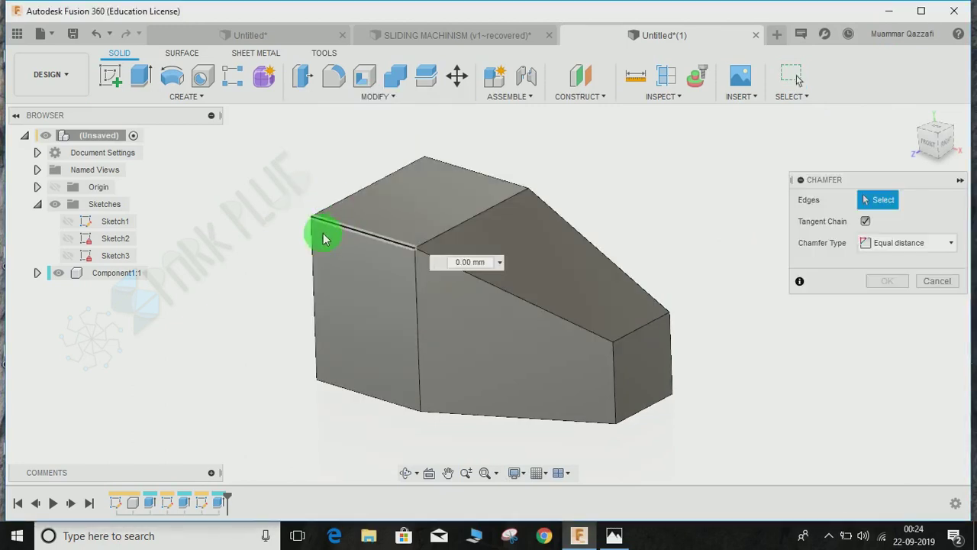
pyautogui.click(323, 239)
pyautogui.click(504, 257)
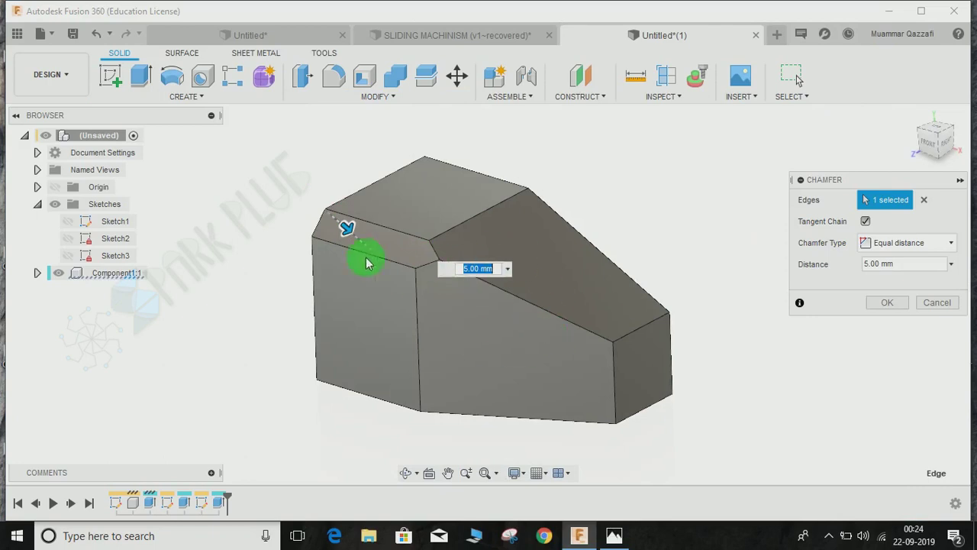
pyautogui.moveTo(347, 227)
pyautogui.mouseDown()
pyautogui.moveTo(339, 231)
pyautogui.moveTo(354, 234)
pyautogui.mouseUp()
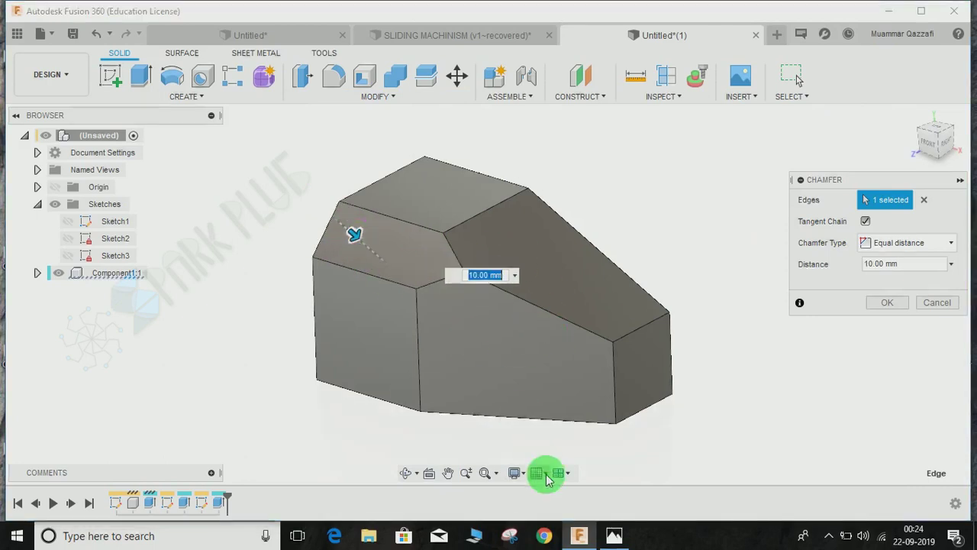
pyautogui.click(615, 534)
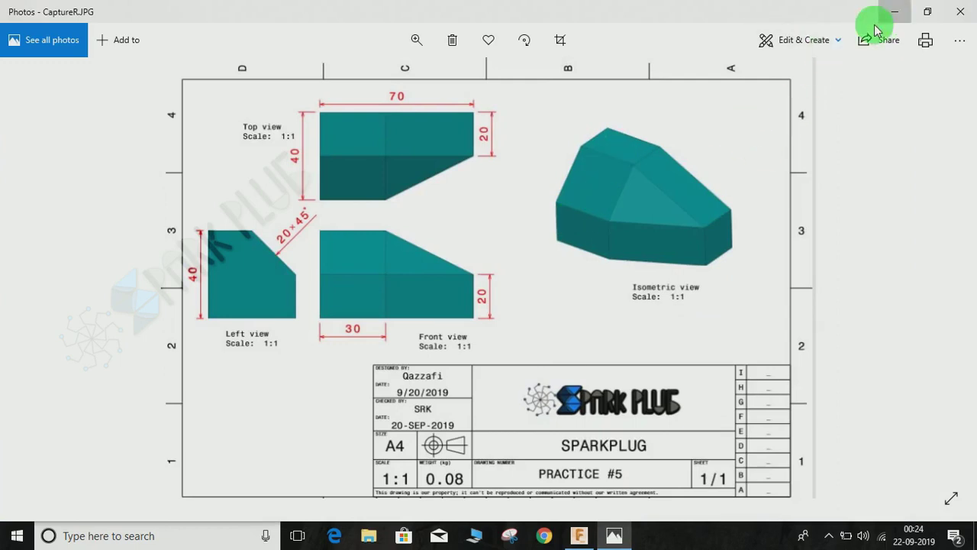
pyautogui.click(895, 12)
pyautogui.moveTo(367, 242); pyautogui.dragTo(375, 253)
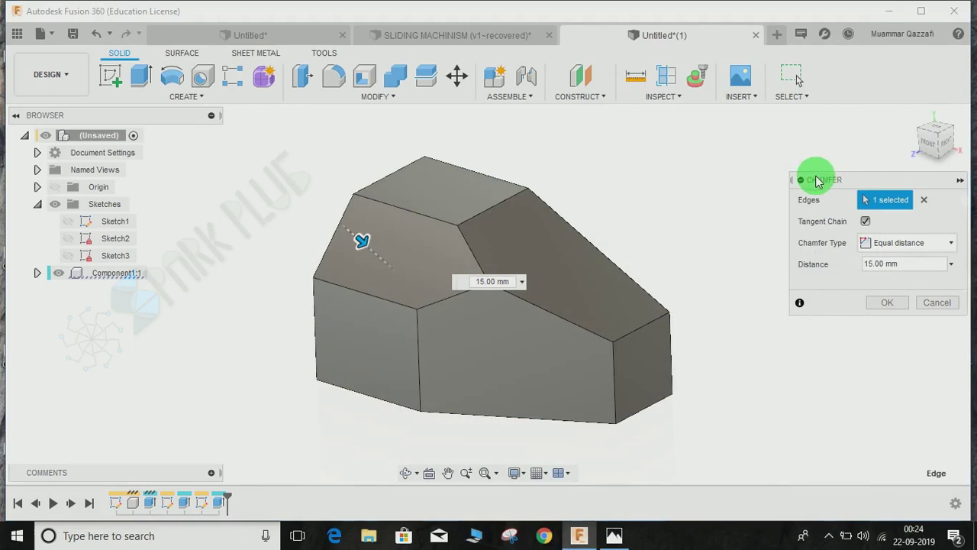
pyautogui.moveTo(823, 180); pyautogui.dragTo(732, 126)
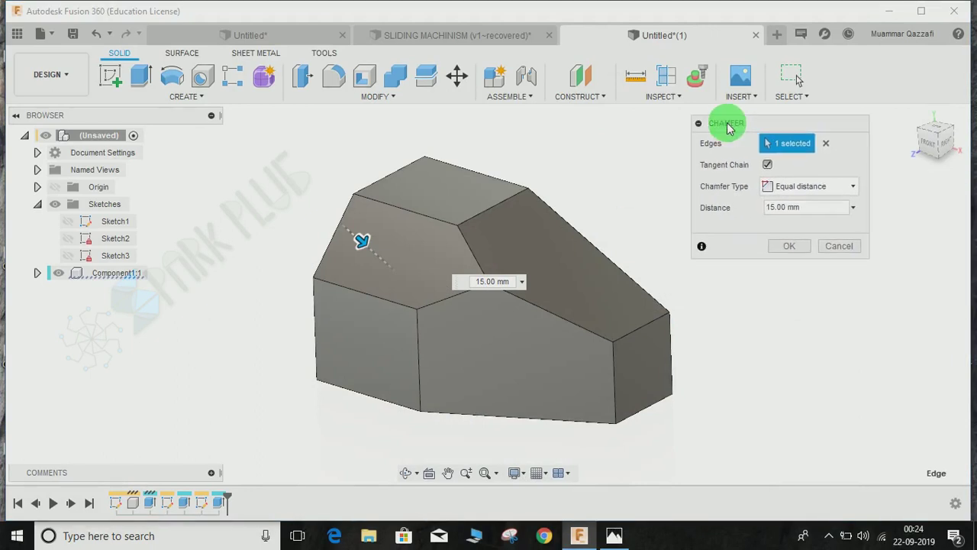
pyautogui.click(838, 247)
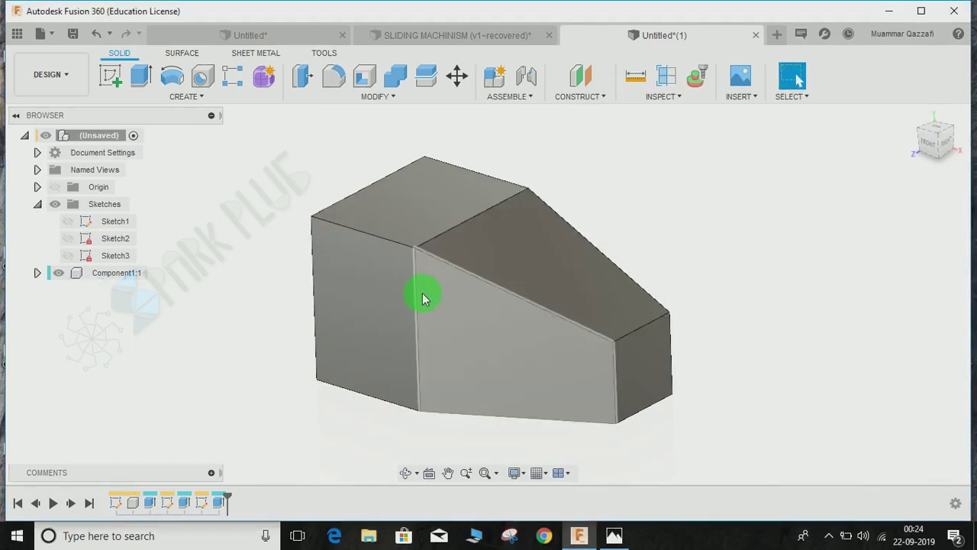
# Step: Sketch a 45° line on the block's left end face between the midpoints of its top and front edges, and finish the sketch
pyautogui.keyDown('shift'); pyautogui.moveTo(424, 298); pyautogui.dragTo(857, 210, button='middle'); pyautogui.keyUp('shift')
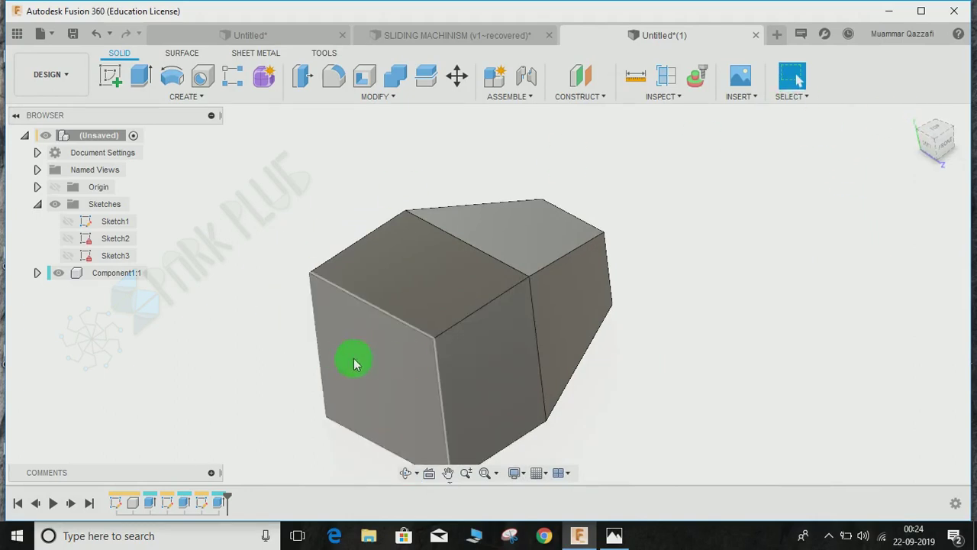
pyautogui.click(113, 80)
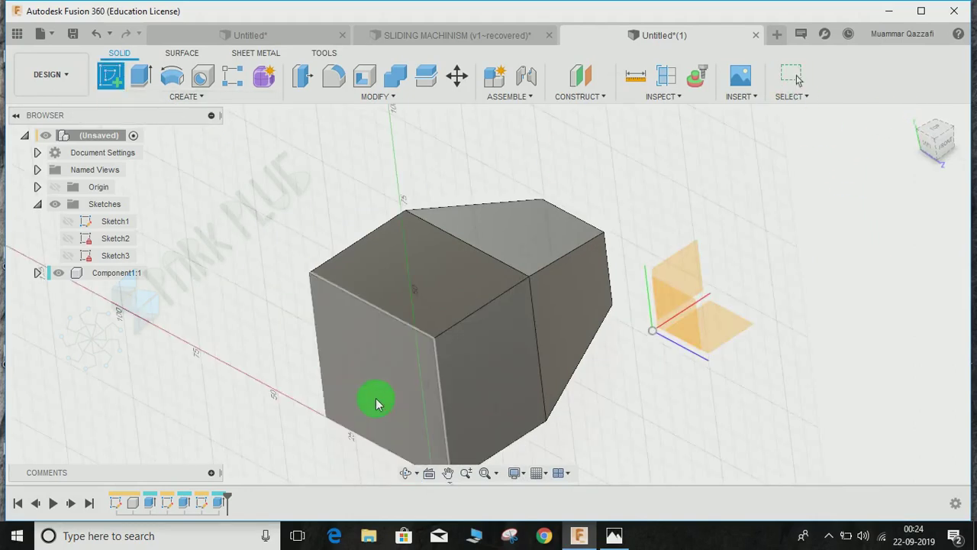
pyautogui.click(377, 397)
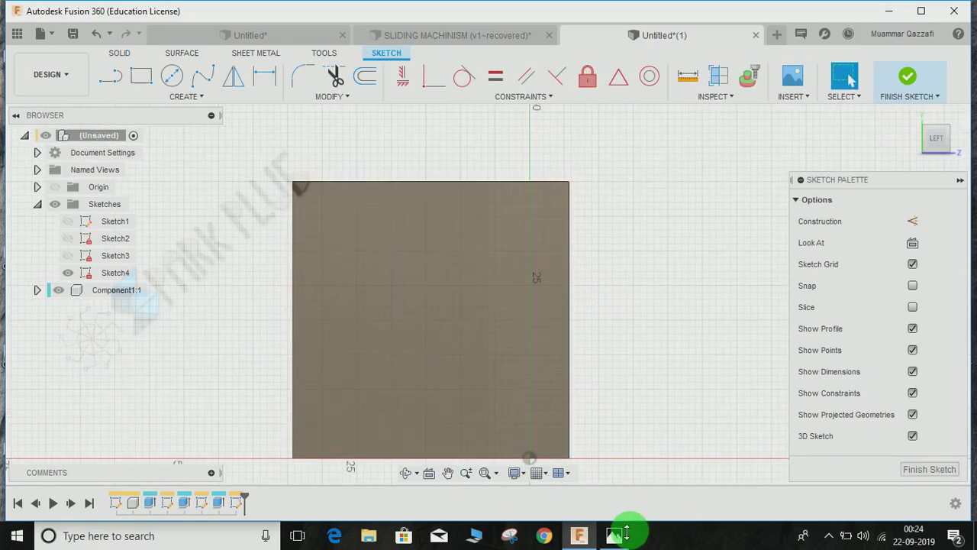
pyautogui.click(123, 84)
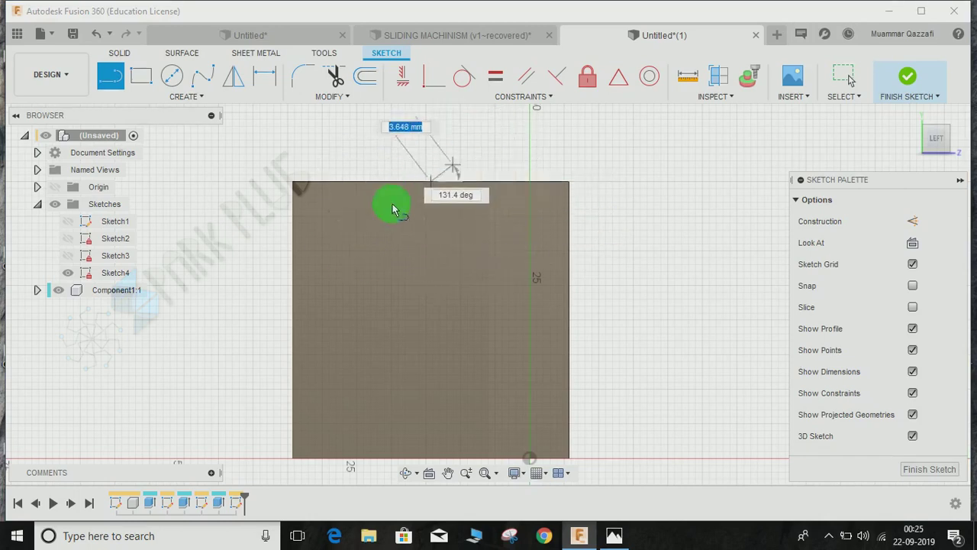
pyautogui.click(436, 202)
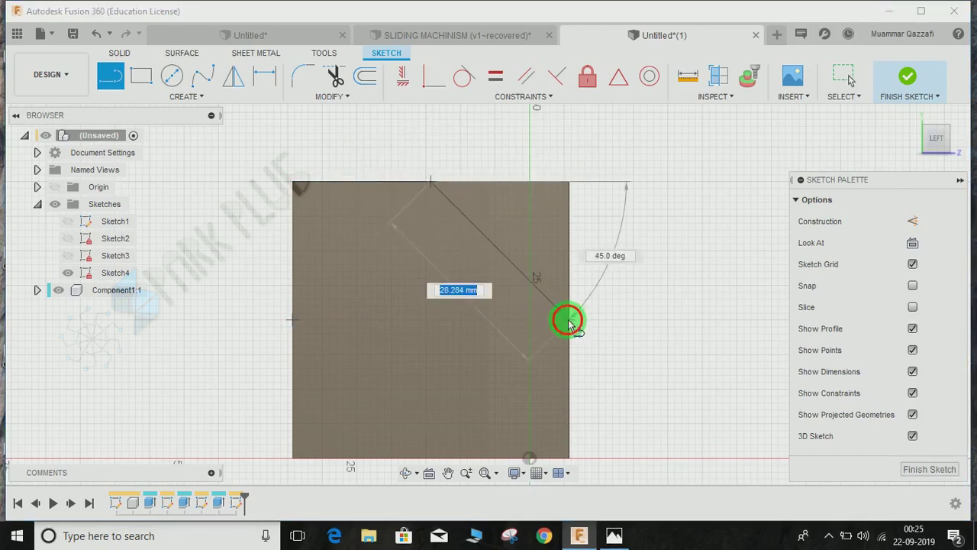
pyautogui.click(568, 321)
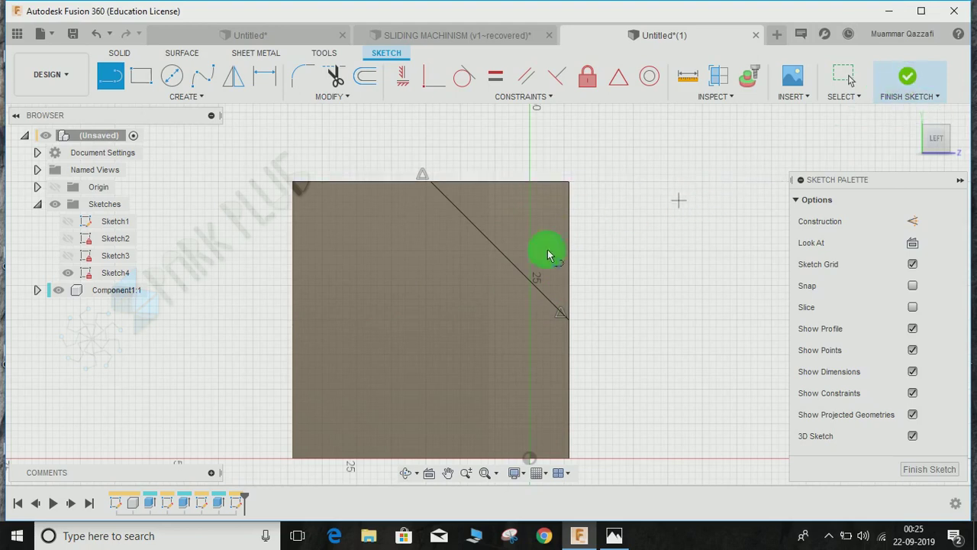
pyautogui.keyDown('shift'); pyautogui.moveTo(542, 246); pyautogui.dragTo(526, 264, button='middle'); pyautogui.keyUp('shift')
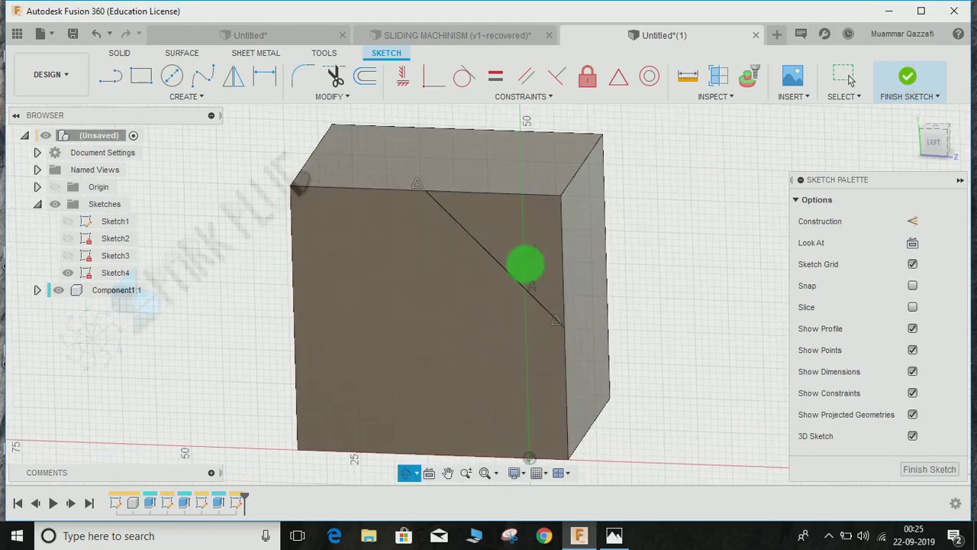
pyautogui.click(907, 76)
# Step: Extrude the triangular corner profile on the left end face 30 mm into the block as a cut
pyautogui.click(150, 80)
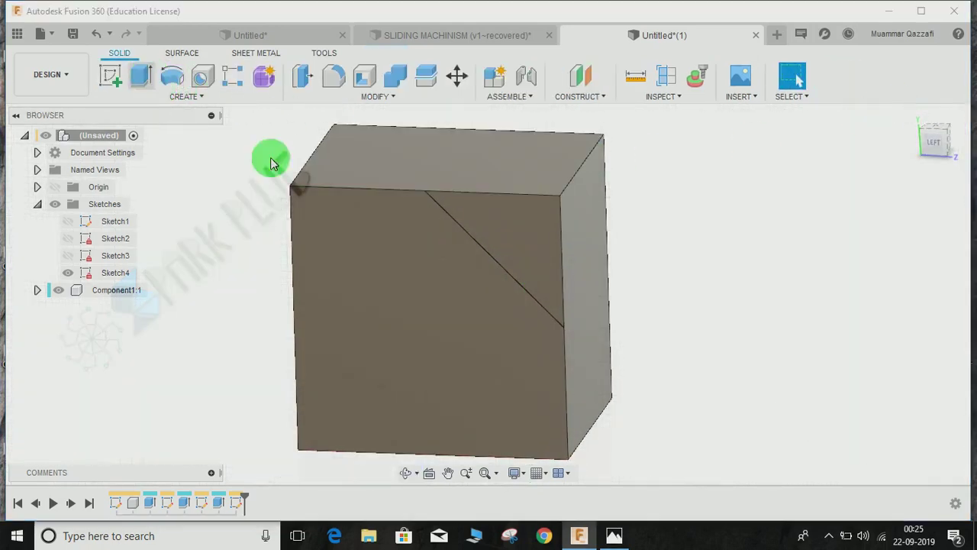
pyautogui.click(506, 220)
pyautogui.keyDown('shift'); pyautogui.moveTo(654, 327); pyautogui.dragTo(446, 354, button='middle'); pyautogui.keyUp('shift')
pyautogui.moveTo(389, 329); pyautogui.dragTo(484, 239)
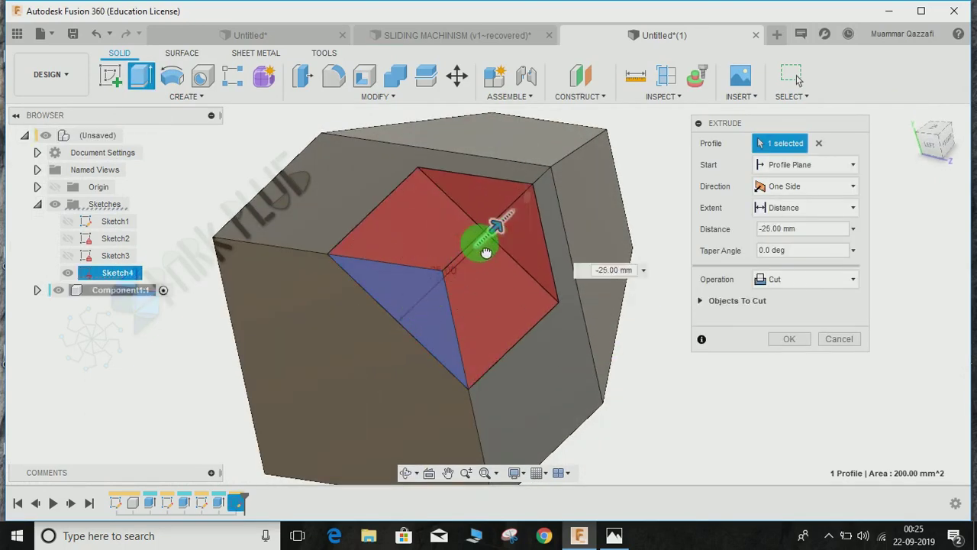
pyautogui.keyDown('shift'); pyautogui.moveTo(484, 240); pyautogui.dragTo(545, 399, button='middle'); pyautogui.keyUp('shift')
pyautogui.click(615, 537)
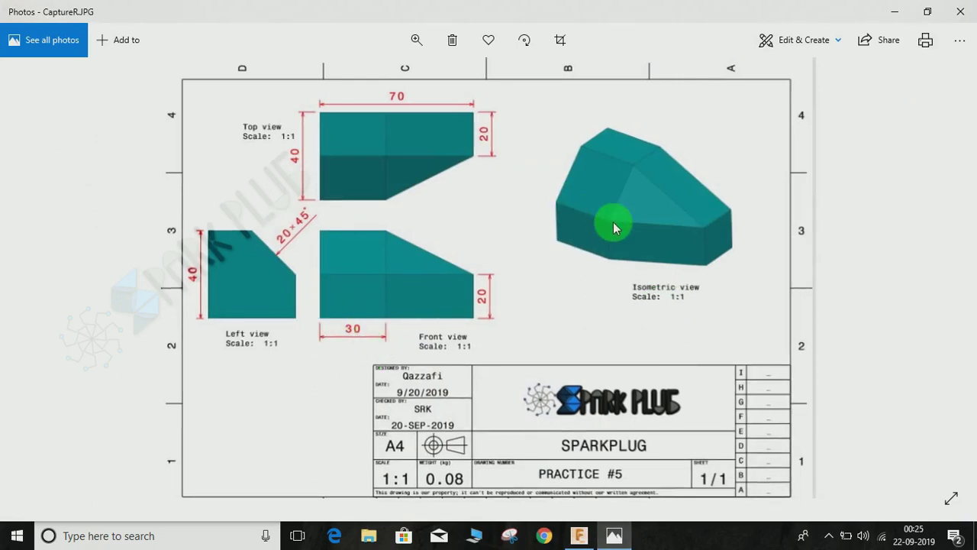
pyautogui.click(895, 12)
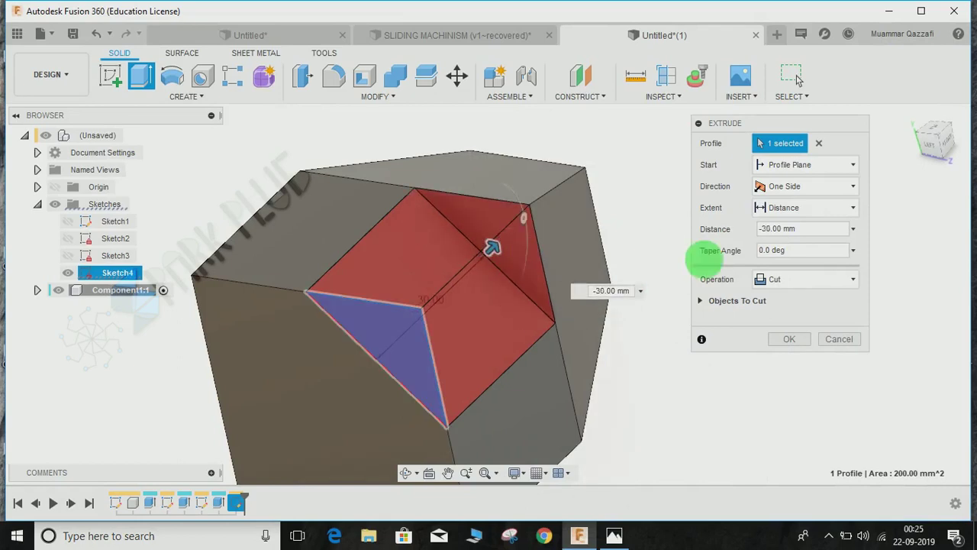
pyautogui.click(788, 341)
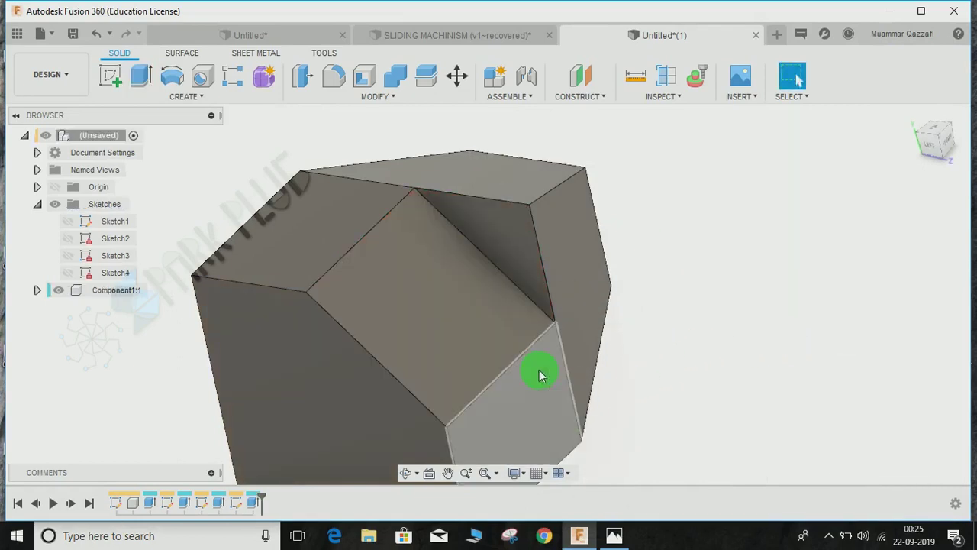
pyautogui.moveTo(552, 378); pyautogui.dragTo(922, 134, button='middle')
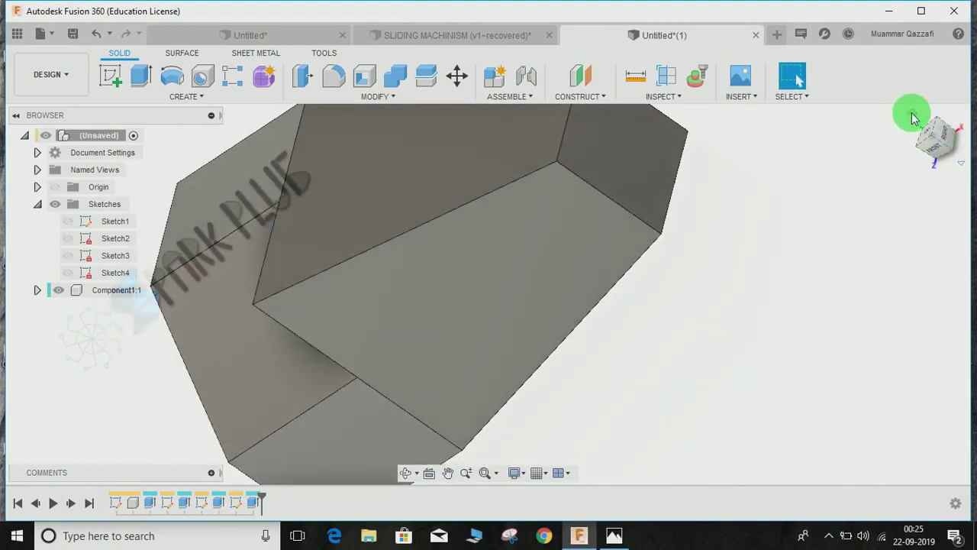
pyautogui.click(913, 118)
pyautogui.keyDown('shift'); pyautogui.moveTo(493, 338); pyautogui.dragTo(661, 277, button='middle'); pyautogui.keyUp('shift')
pyautogui.scroll(3, 661, 277)
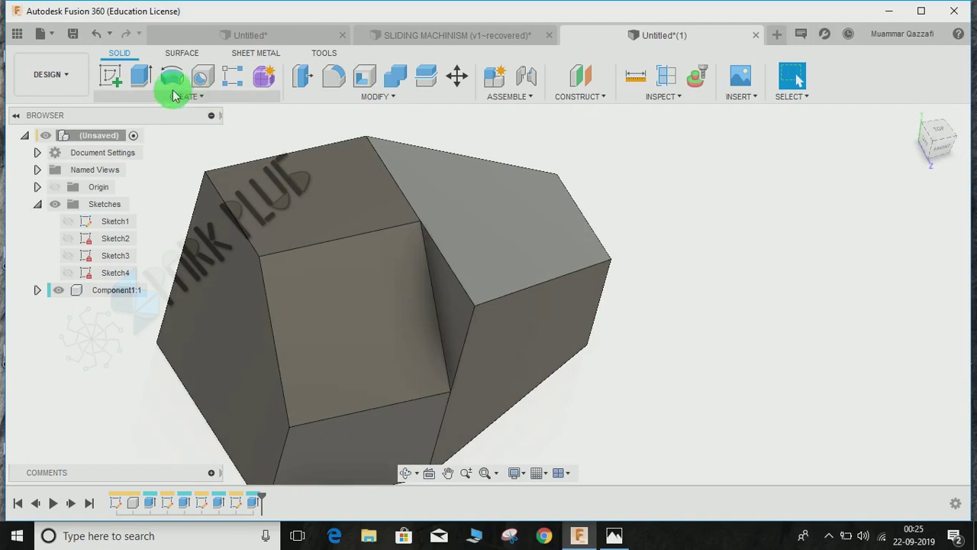
pyautogui.click(142, 76)
pyautogui.click(441, 312)
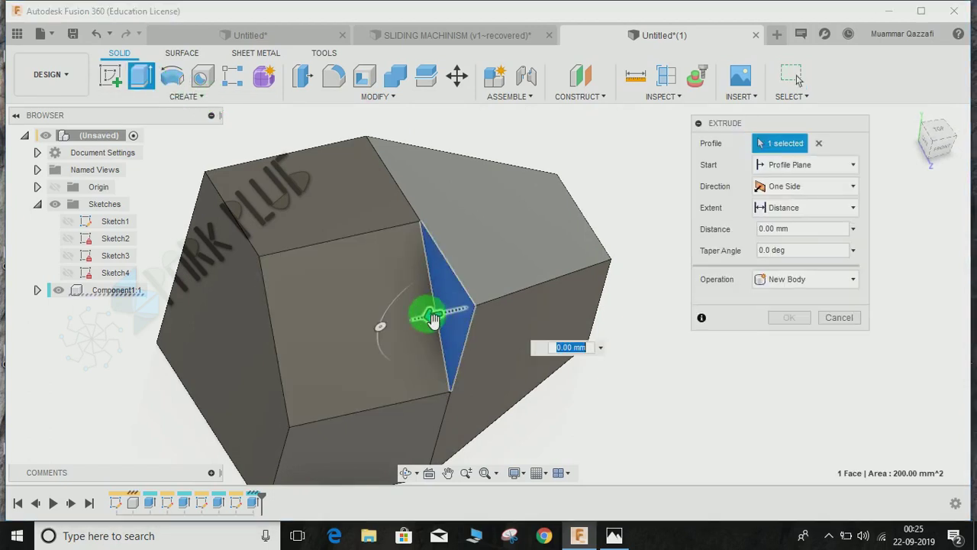
pyautogui.moveTo(431, 319); pyautogui.dragTo(622, 273)
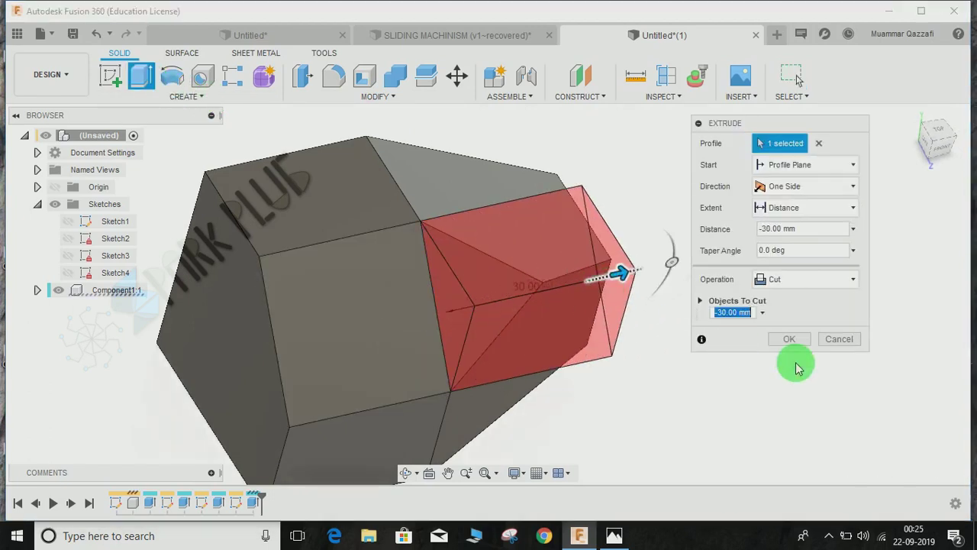
pyautogui.click(837, 339)
pyautogui.click(301, 76)
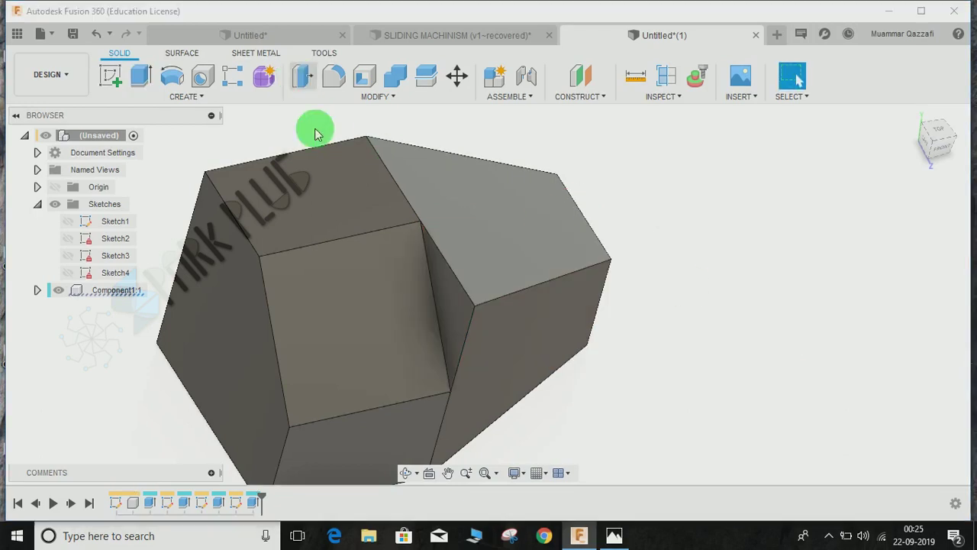
pyautogui.click(449, 333)
pyautogui.moveTo(454, 321); pyautogui.dragTo(604, 301)
pyautogui.click(837, 222)
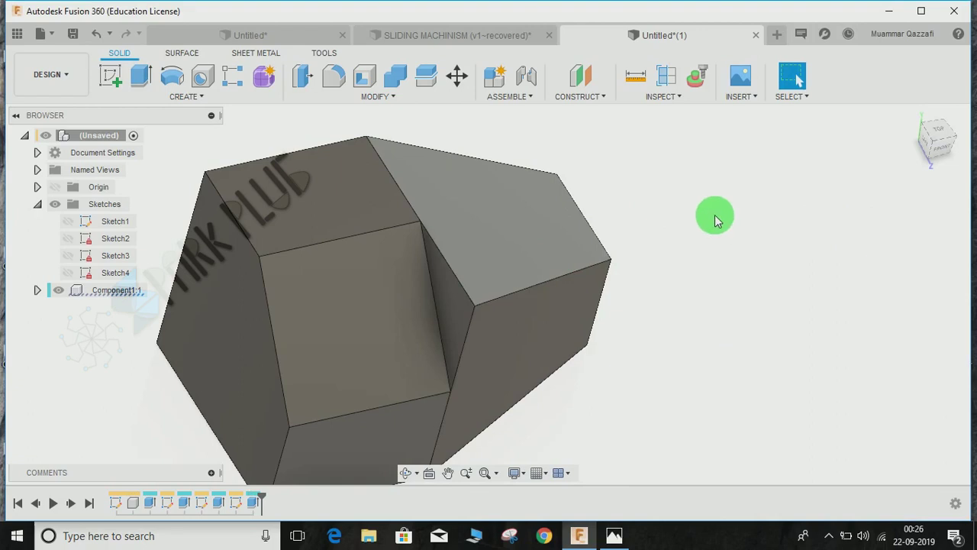
# Step: Start a Loft using the triangular face at the inner end of the 45° corner cut as the first profile
pyautogui.click(182, 97)
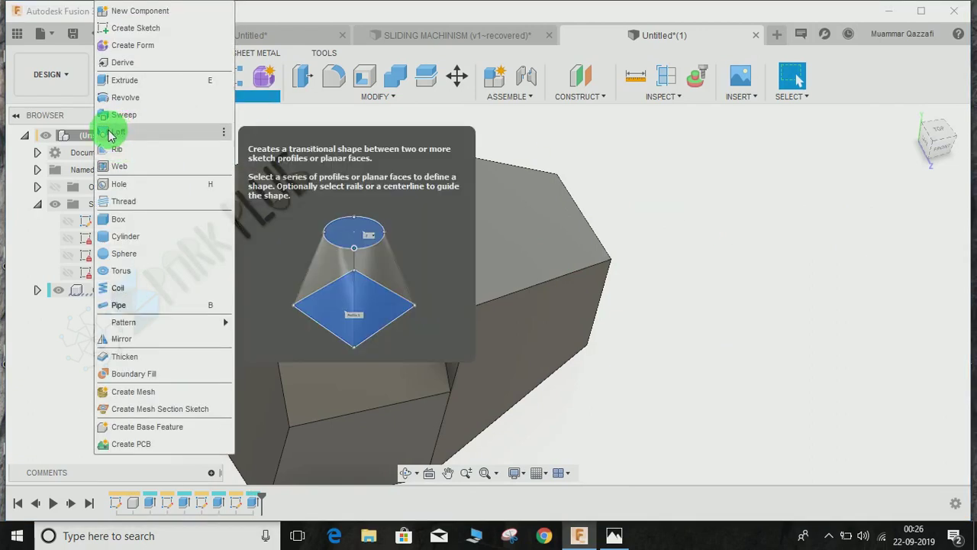
pyautogui.click(115, 132)
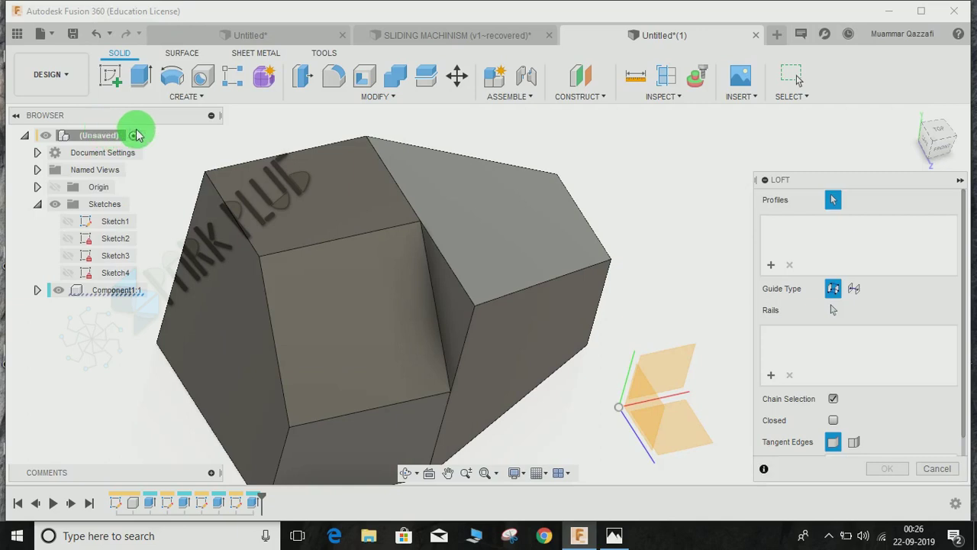
pyautogui.moveTo(811, 185); pyautogui.dragTo(761, 131)
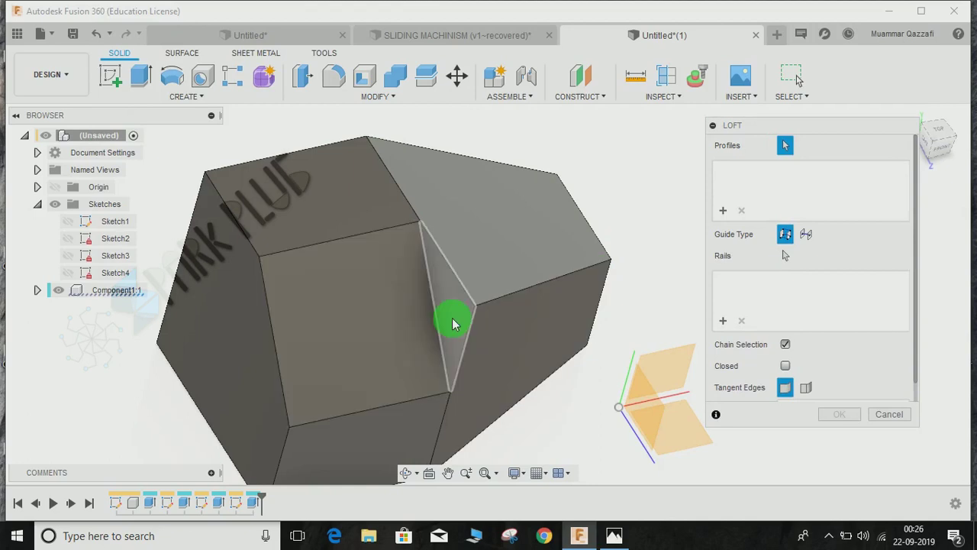
pyautogui.click(452, 321)
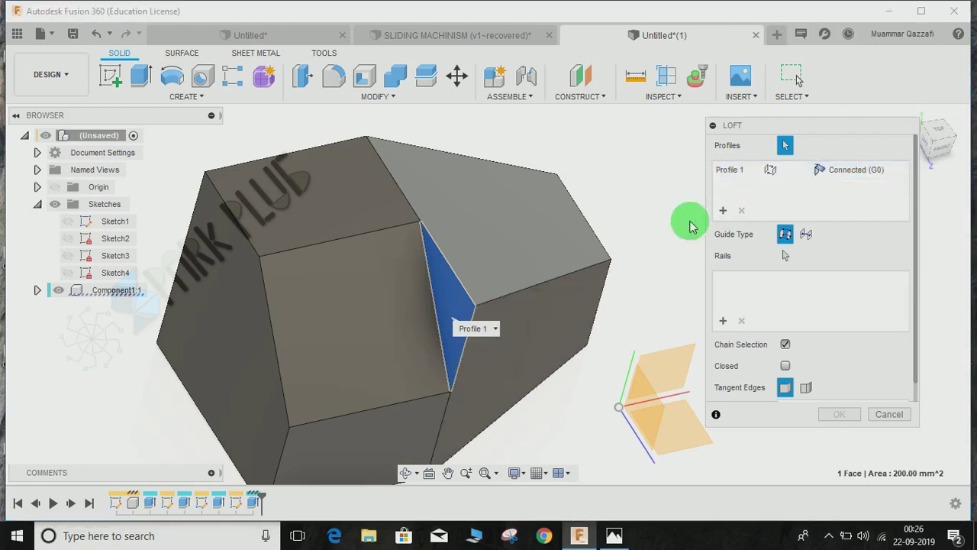
pyautogui.moveTo(610, 262)
pyautogui.keyDown('shift'); pyautogui.mouseDown(button='middle')
pyautogui.moveTo(556, 343)
pyautogui.moveTo(534, 313)
pyautogui.moveTo(475, 290)
pyautogui.moveTo(496, 203)
pyautogui.moveTo(563, 316)
pyautogui.moveTo(563, 297)
pyautogui.moveTo(597, 289)
pyautogui.mouseUp(button='middle'); pyautogui.keyUp('shift')
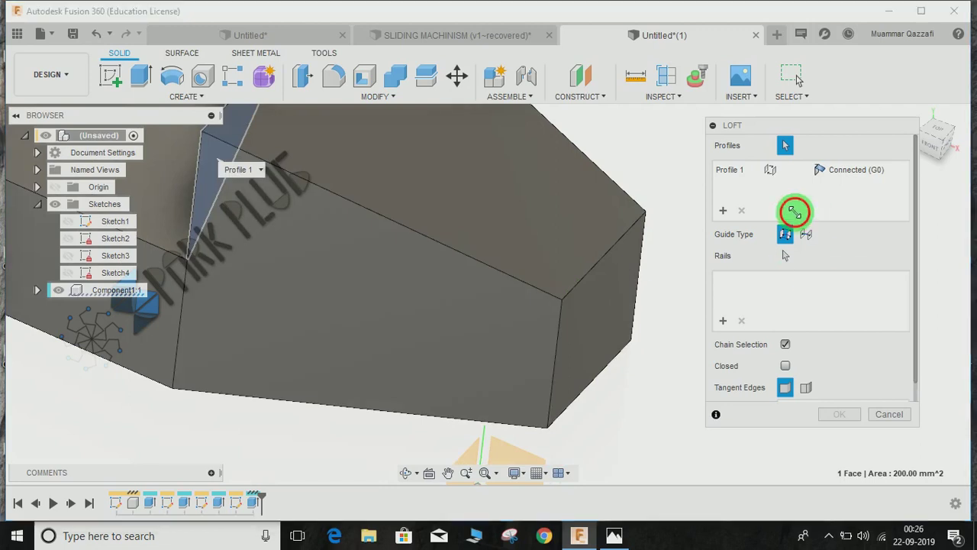